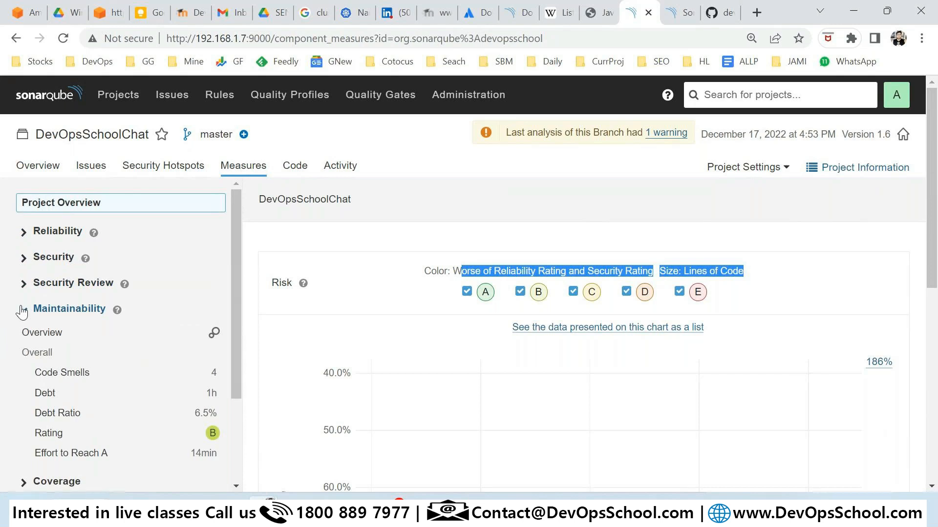
Briefly expand the Coverage measures, then show the Code page with src at 31 lines and 4 code smells.
left_click(24, 337)
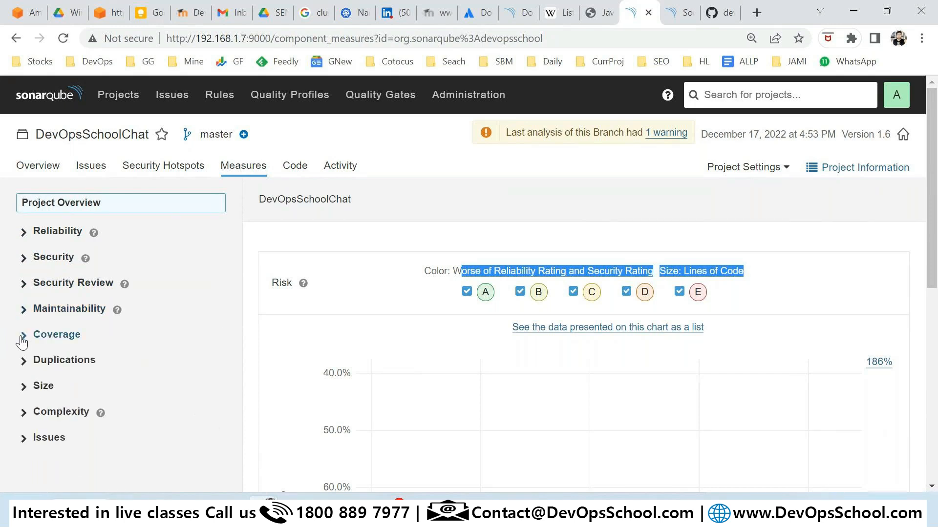
left_click(22, 338)
left_click(293, 178)
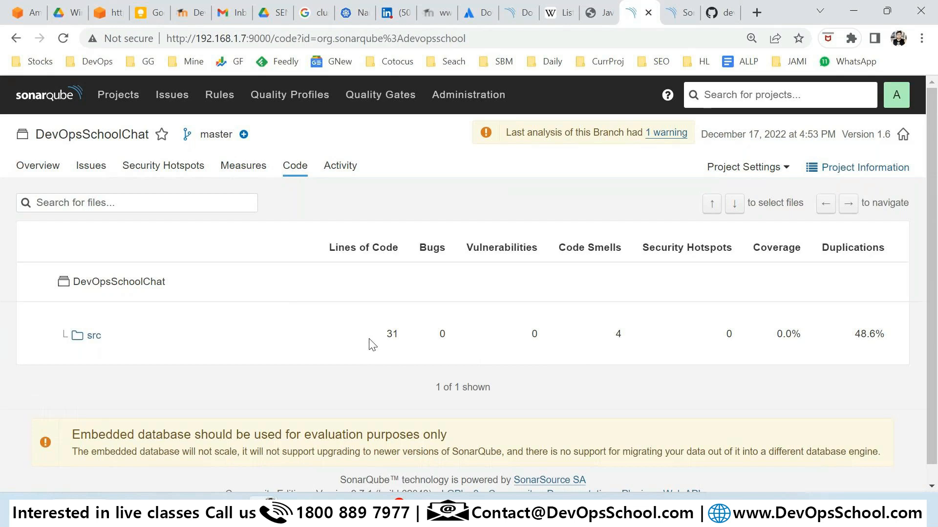
Review the src folder's 31 lines of code and 4 code smells, then list its files.
left_click_drag(382, 350, 409, 335)
left_click(409, 351)
left_click_drag(623, 333, 610, 340)
left_click(88, 340)
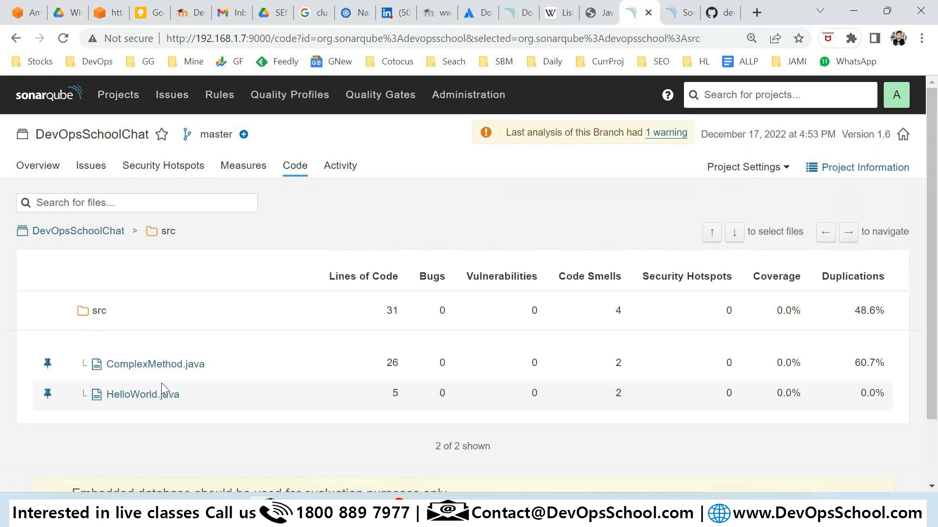
double_click(618, 392)
Read through ComplexMethod.java's source, then bring up the version 1.6 analysis in Activity.
left_click(178, 370)
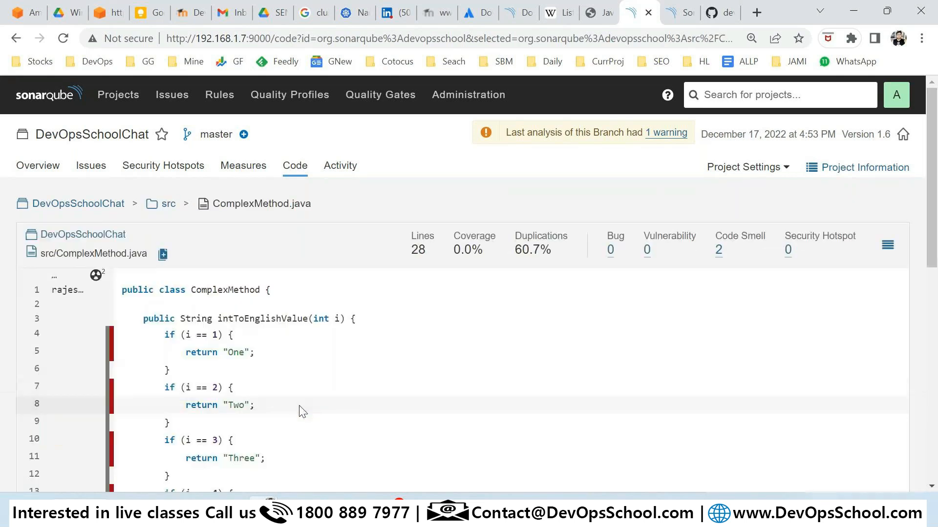
scroll(273, 405, "down", 3)
scroll(263, 401, "up", 3)
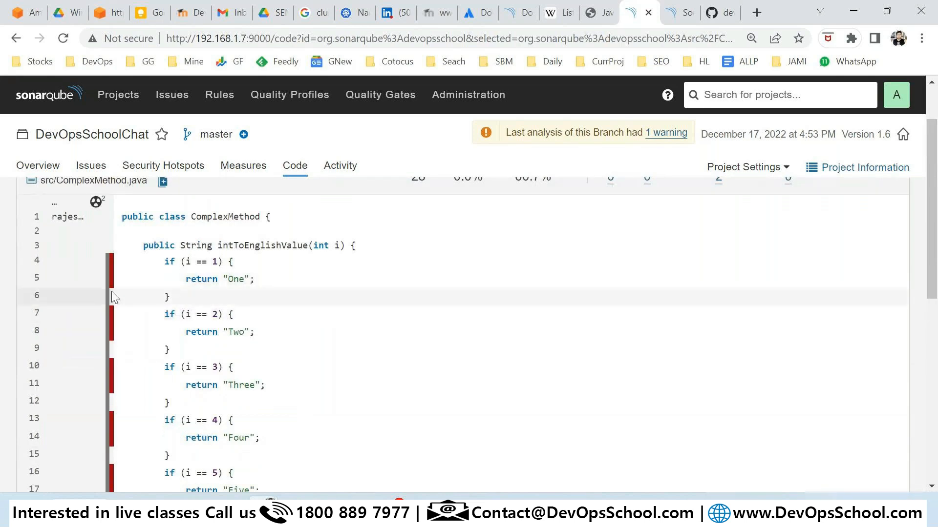
scroll(183, 352, "up", 2)
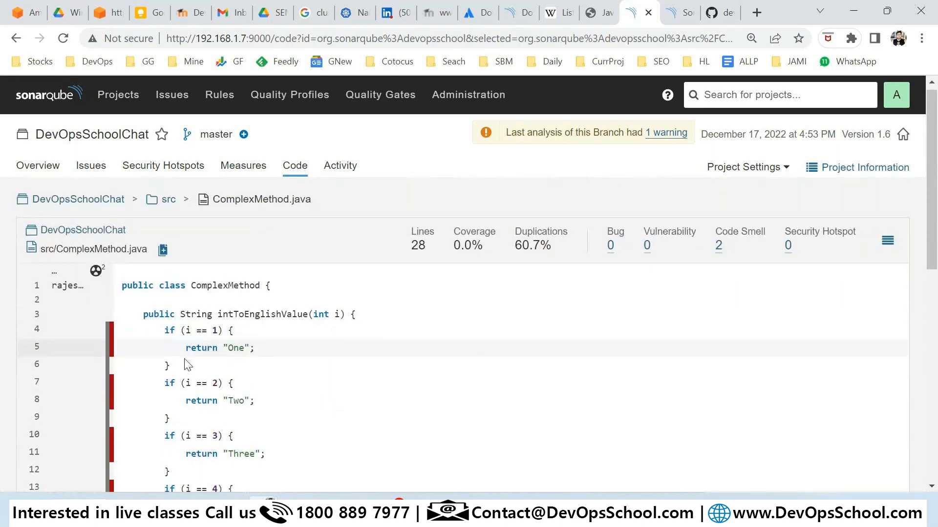
scroll(189, 366, "down", 8)
scroll(195, 373, "up", 4)
scroll(194, 374, "up", 5)
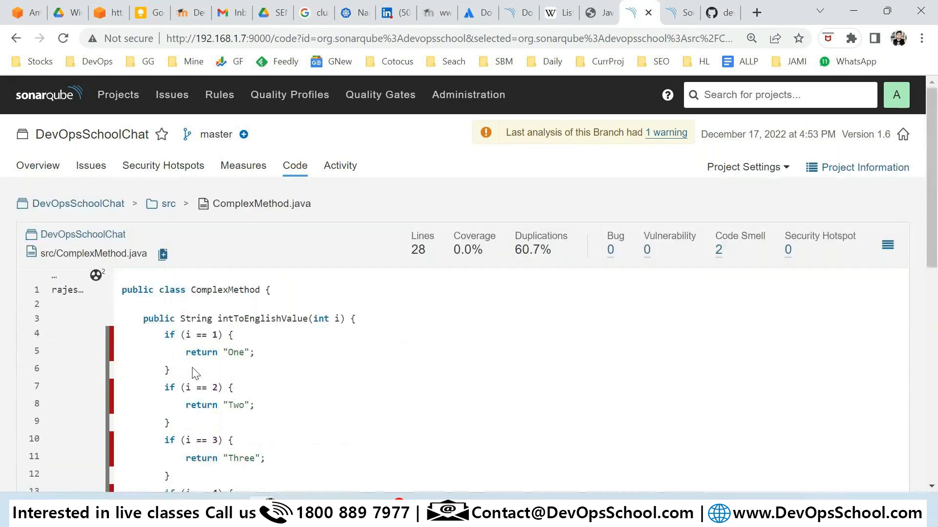
left_click(333, 172)
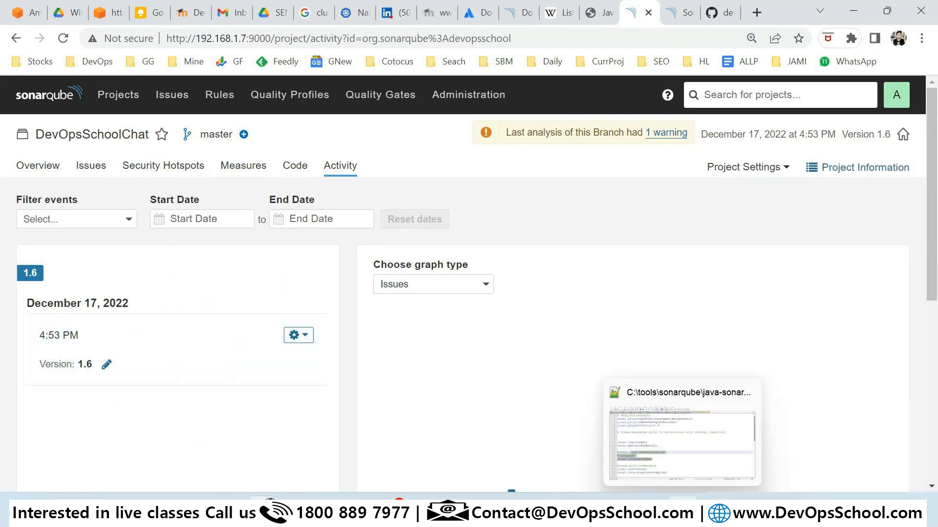
left_click(318, 512)
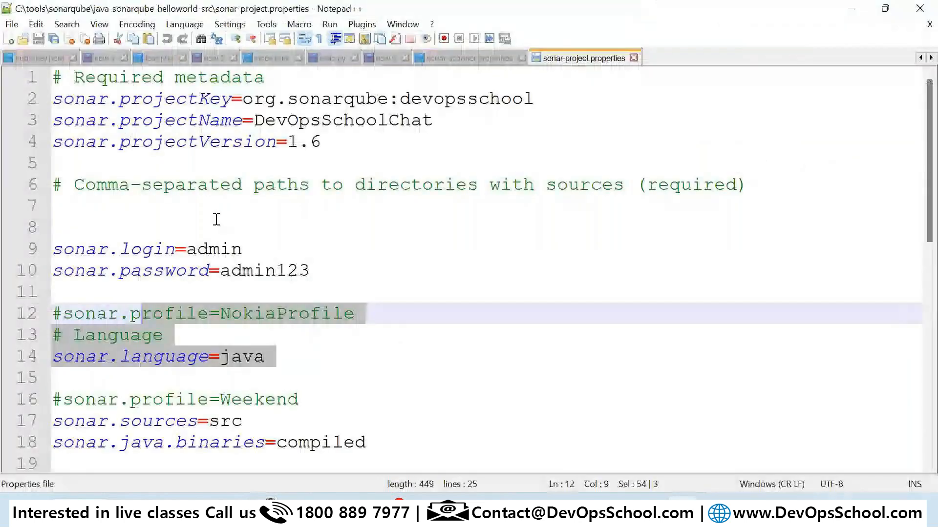
left_click_drag(321, 142, 287, 141)
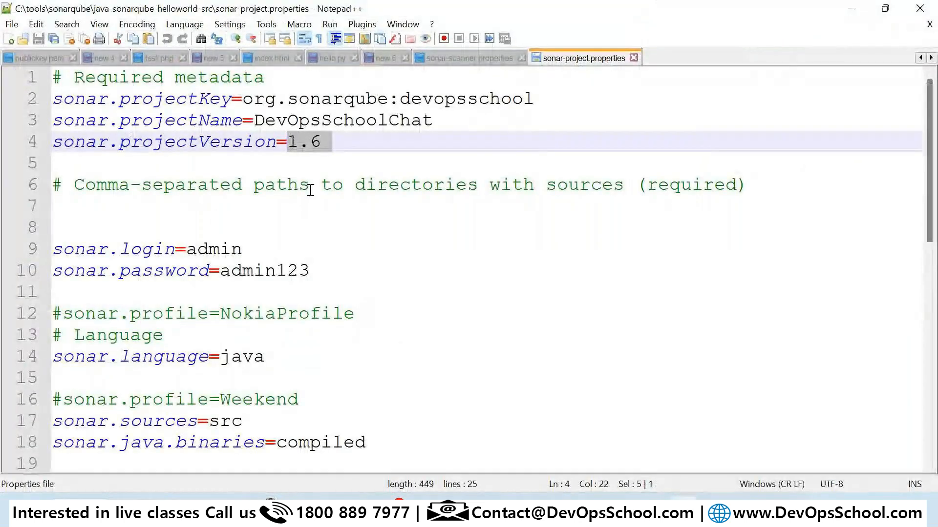
key("alt+Tab")
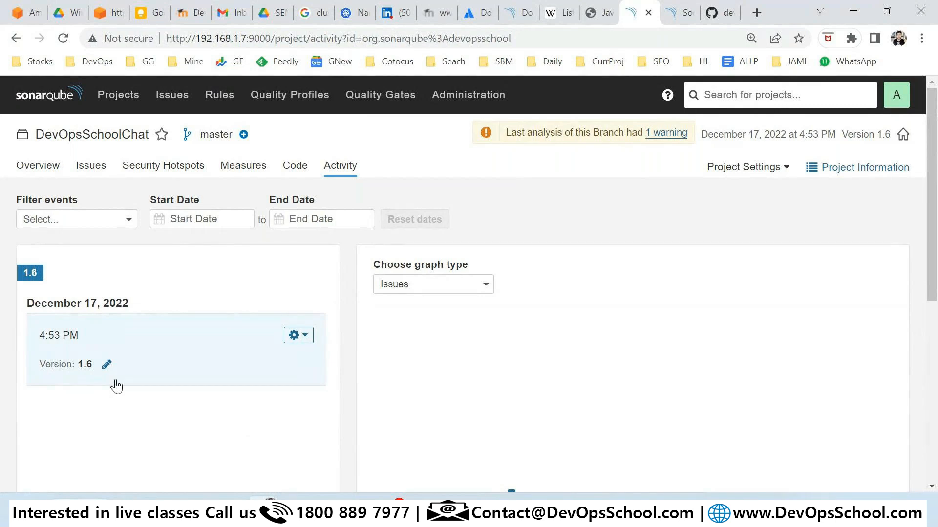
From Projects, review the 4 open issues and their effort, then show the 2,813-rule catalogue.
left_click(114, 98)
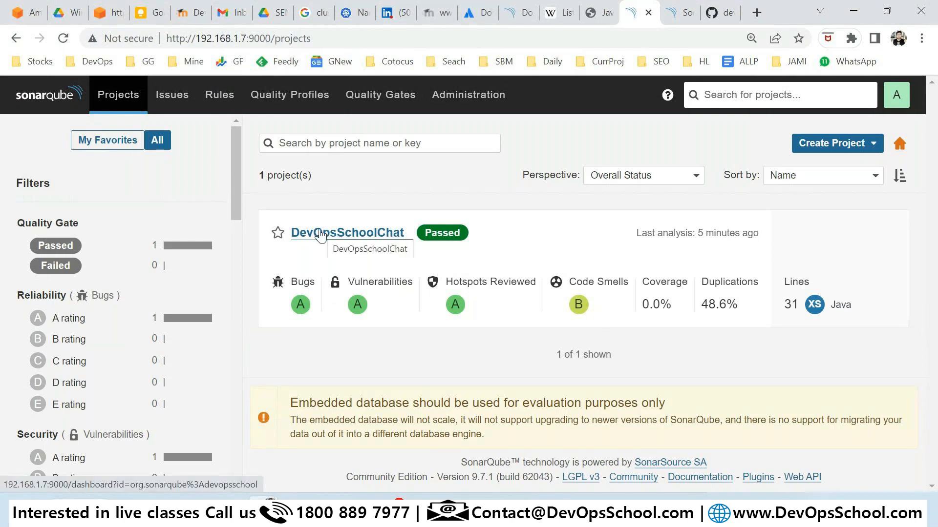
left_click(185, 102)
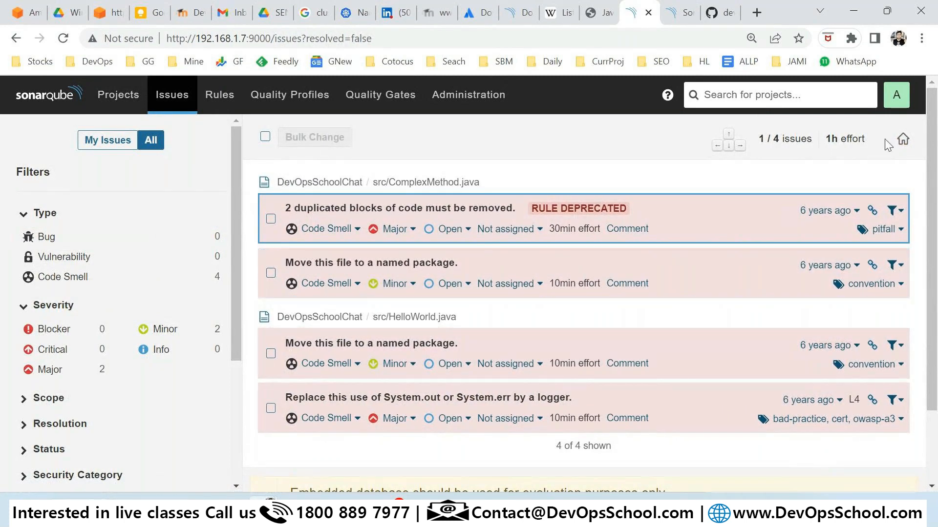
left_click_drag(888, 144, 844, 170)
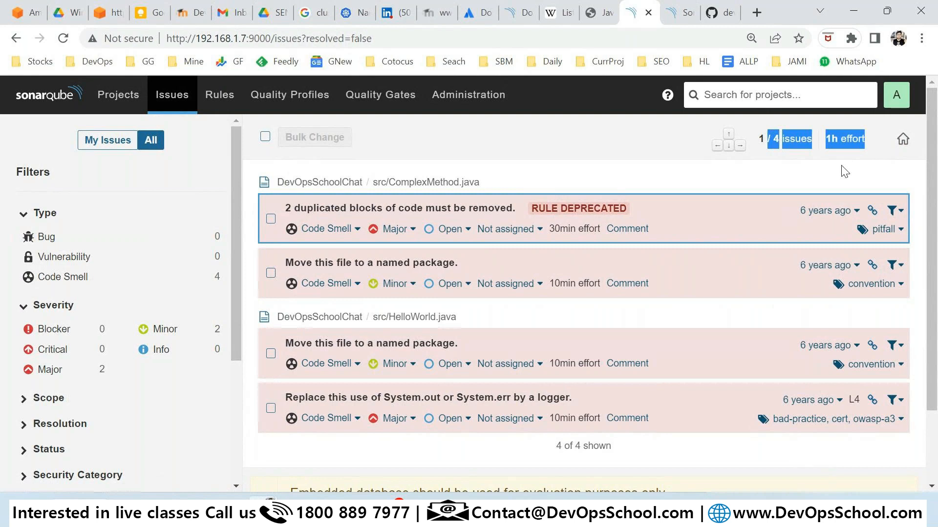
left_click(218, 94)
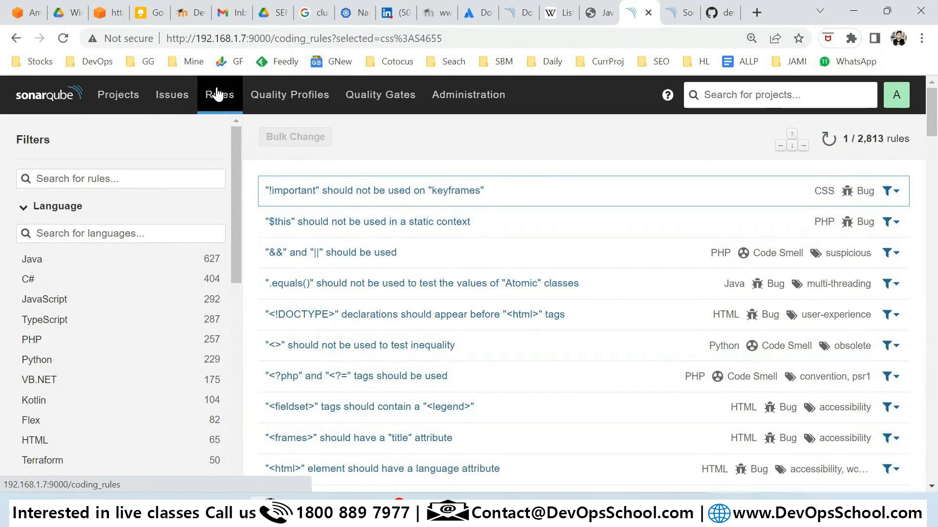
left_click_drag(856, 140, 886, 143)
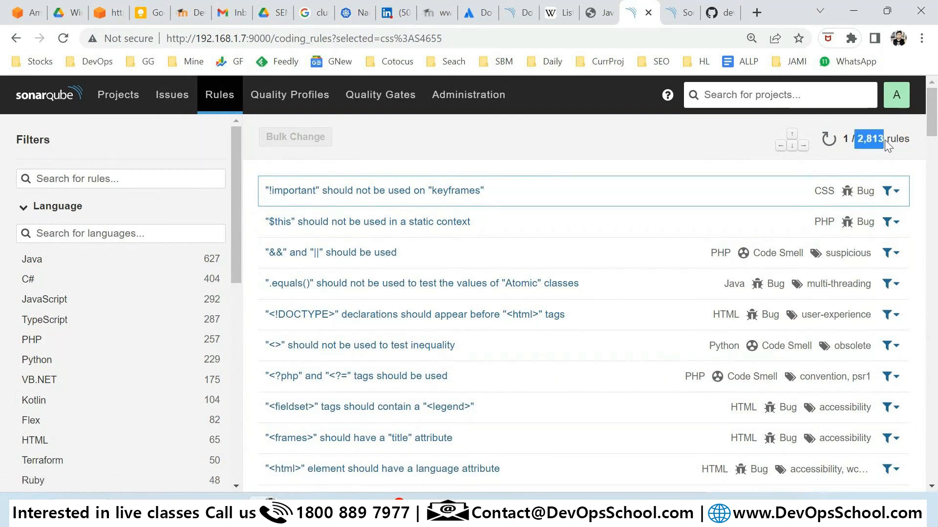
left_click(878, 157)
scroll(67, 292, "down", 1)
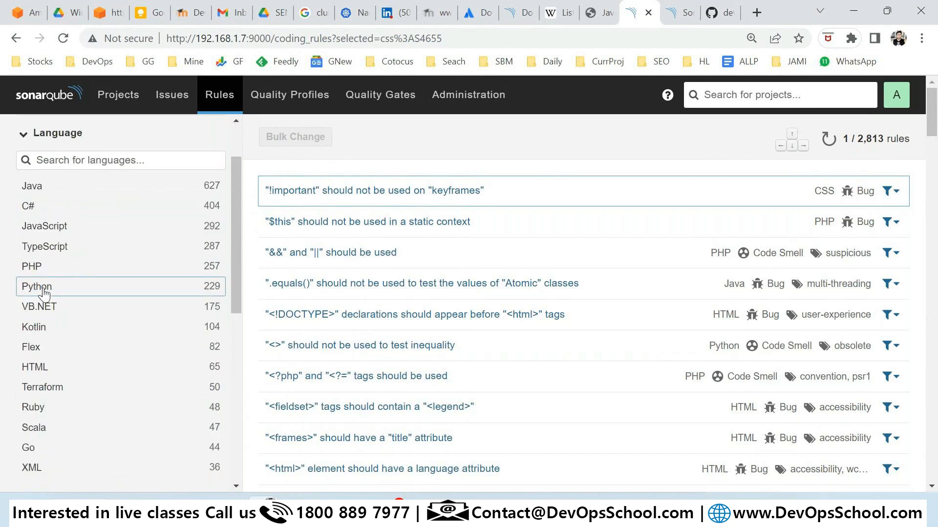
scroll(115, 437, "up", 1)
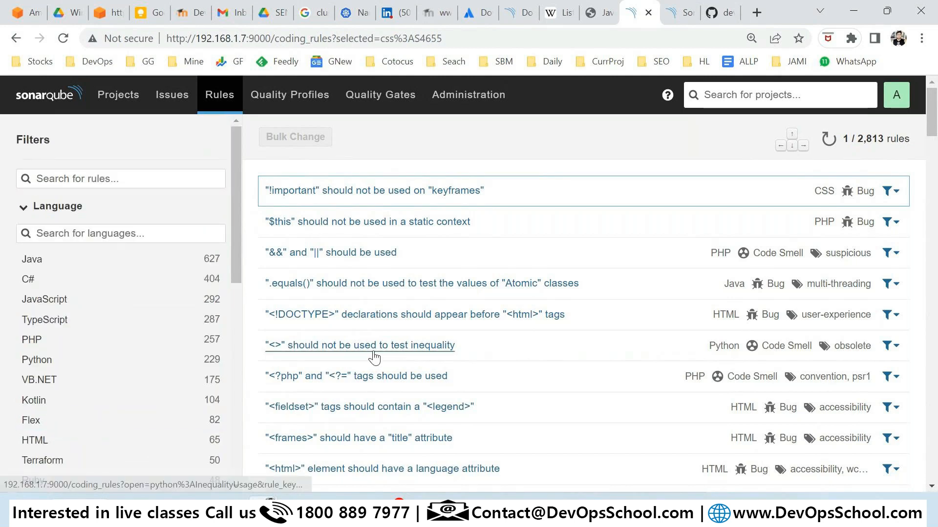
key("alt+Tab")
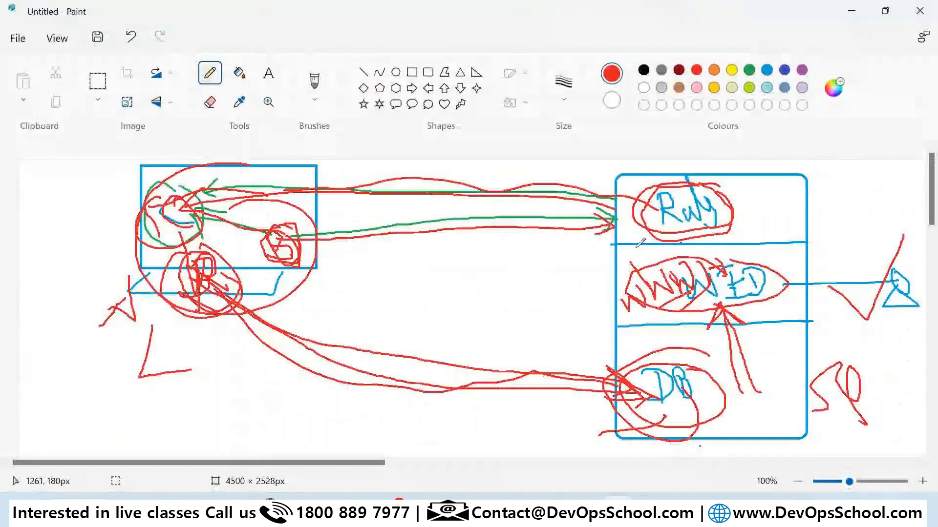
mouse_move(639, 243)
left_mouse_down()
mouse_move(722, 195)
mouse_move(684, 180)
left_mouse_up()
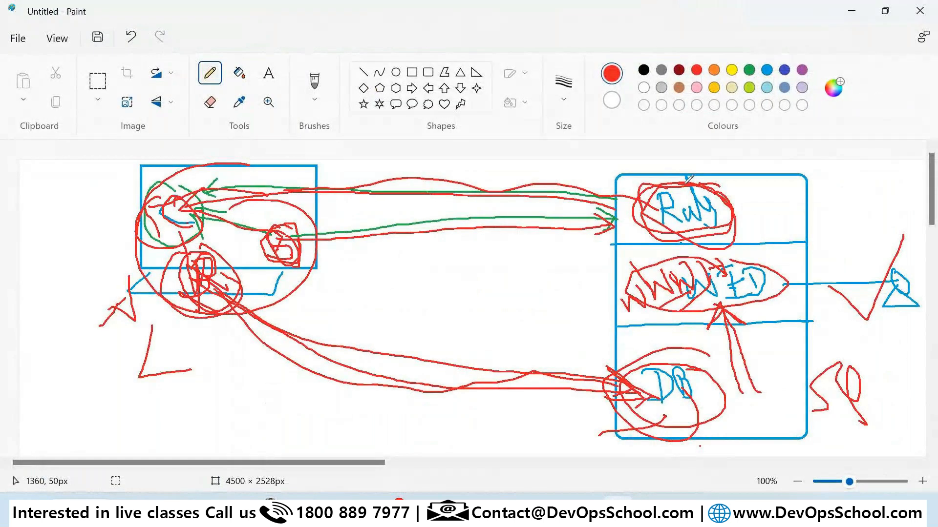
key("alt+Tab")
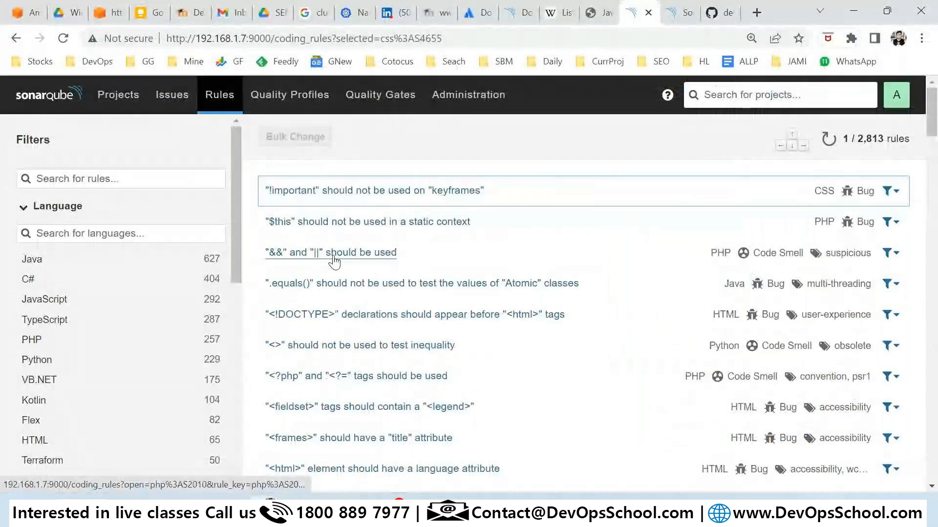
Note the total rule count, then go to the Administration area's General Settings.
left_click_drag(857, 139, 878, 139)
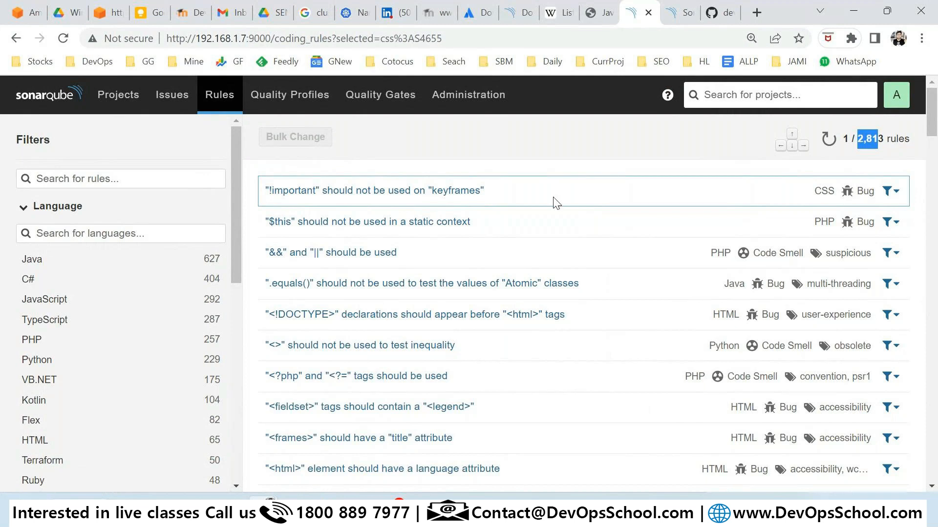
left_click(463, 107)
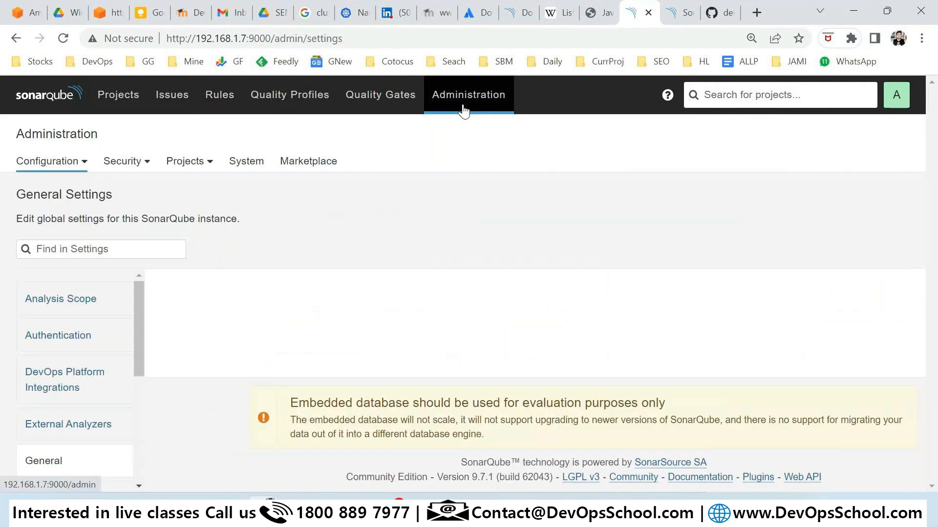
left_click(224, 96)
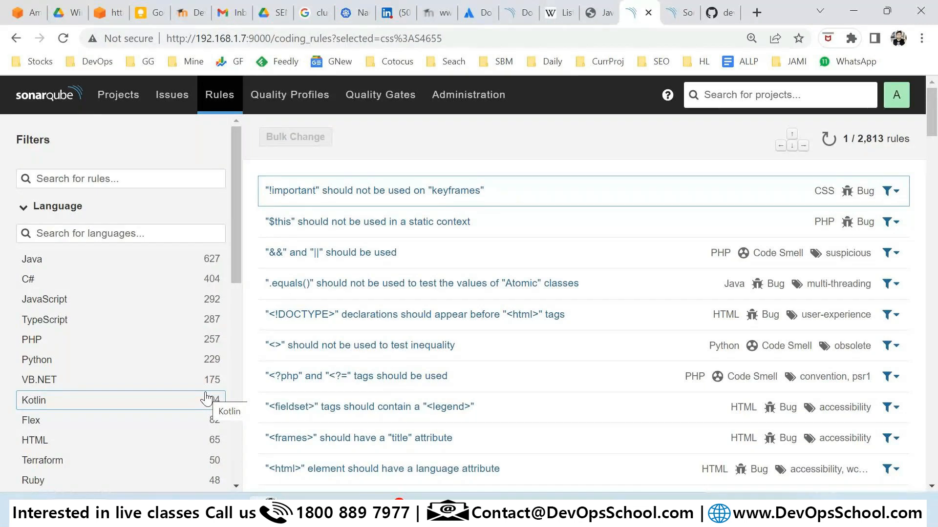
left_click(452, 100)
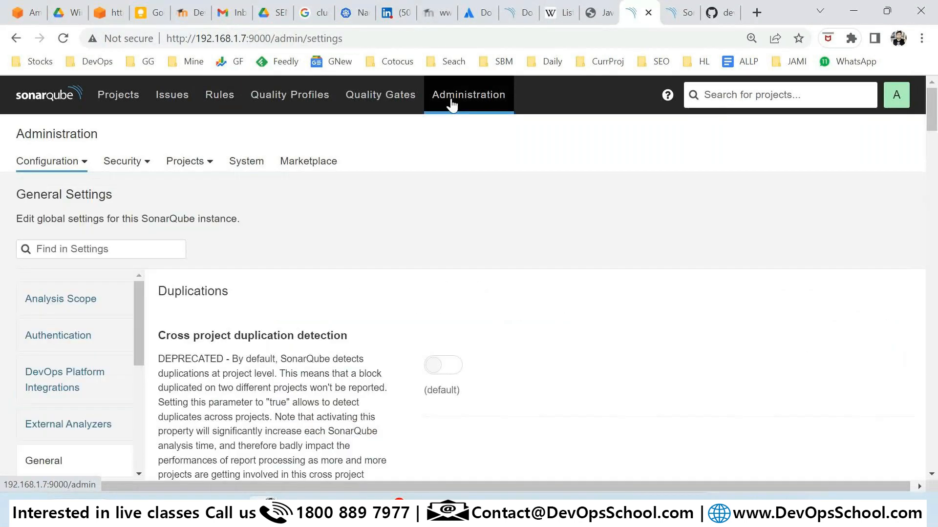
Go to the Marketplace and accept the third-party plugin risk notice.
left_click(308, 162)
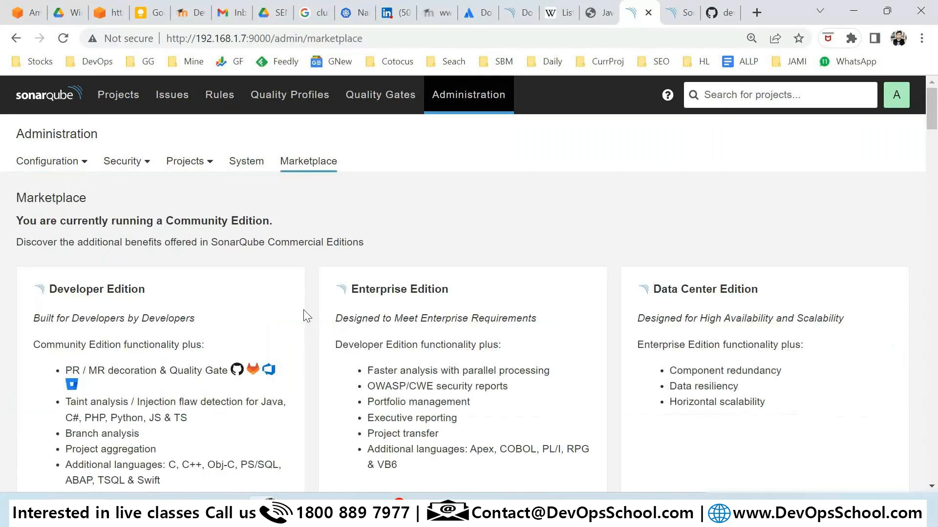
scroll(212, 380, "down", 6)
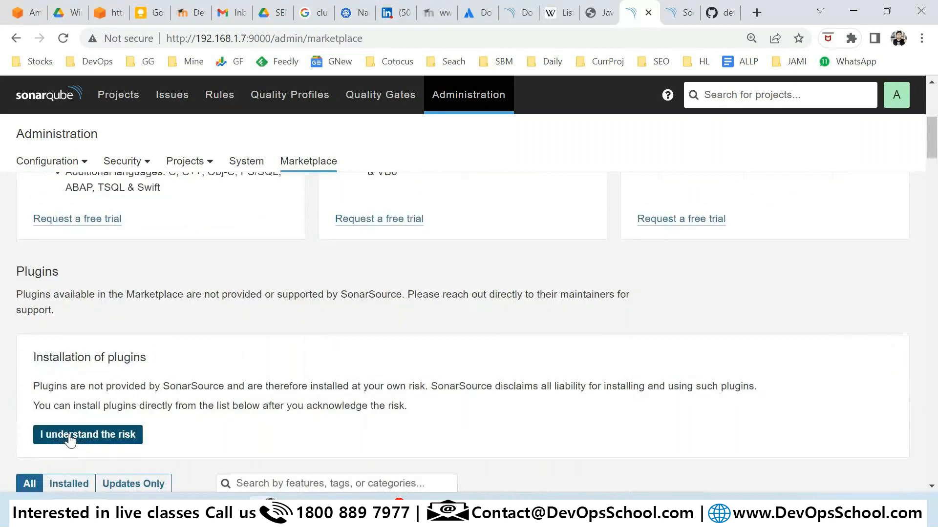
left_click(72, 440)
scroll(418, 349, "down", 3)
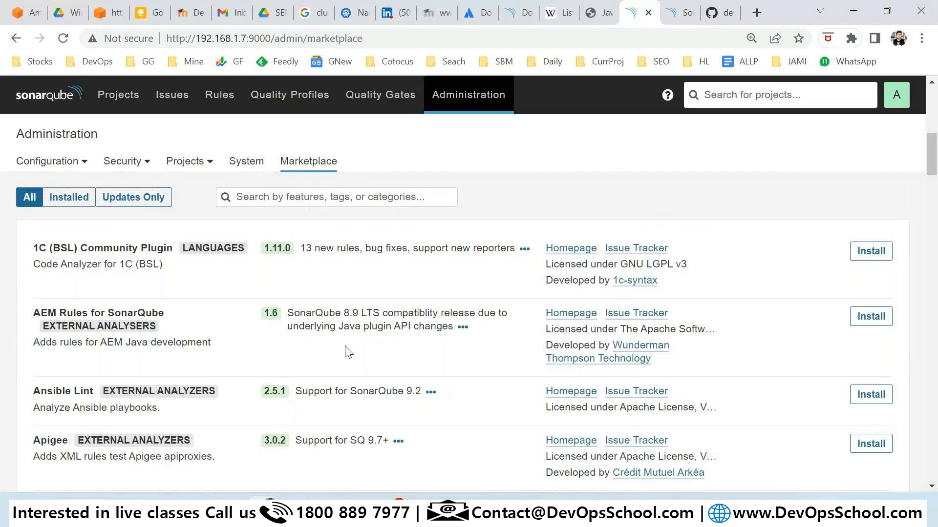
Search plugins for 'rules' and install the Checkstyle 10.4 plugin for Java.
left_click(291, 200)
type("rules")
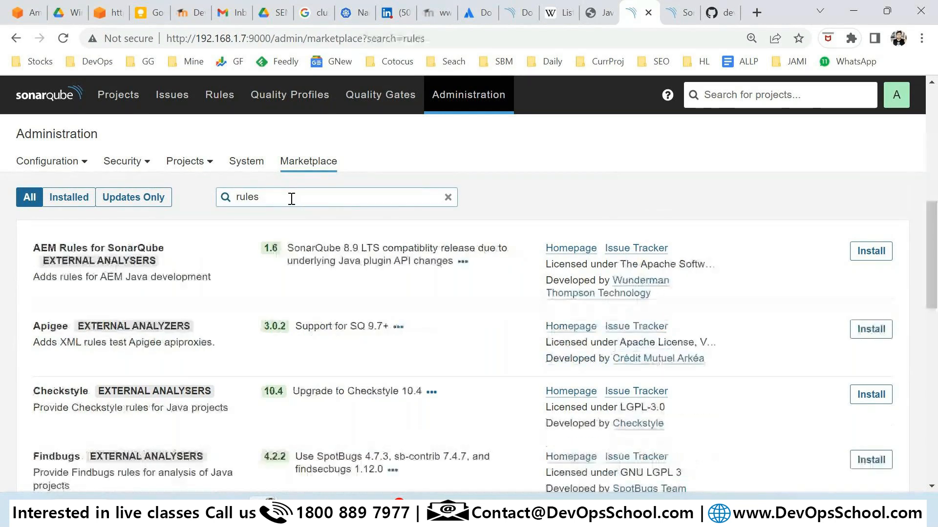
scroll(197, 268, "down", 1)
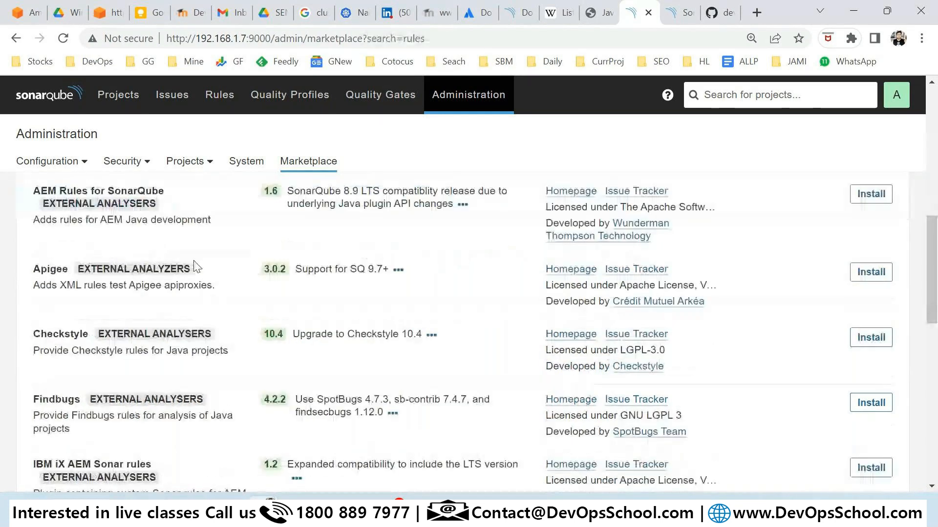
scroll(198, 288, "down", 10)
scroll(199, 303, "up", 12)
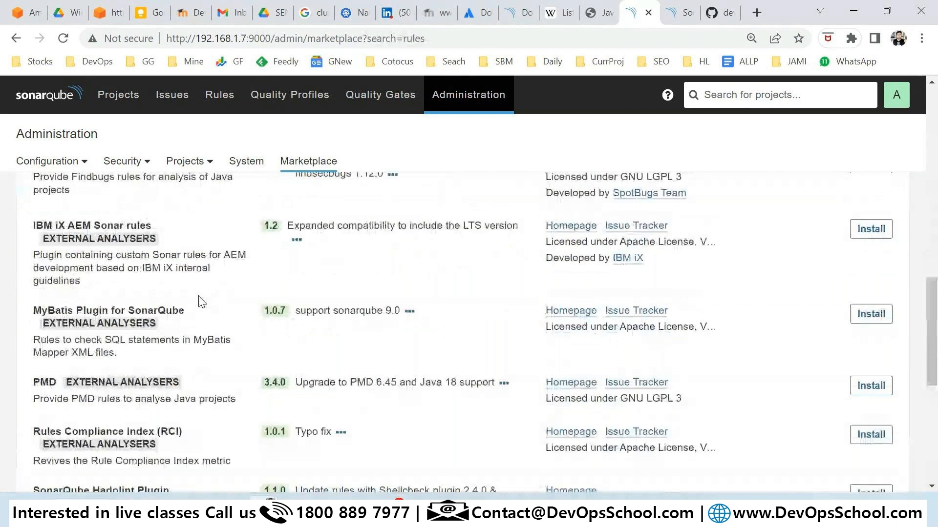
scroll(201, 295, "up", 1)
scroll(201, 308, "down", 4)
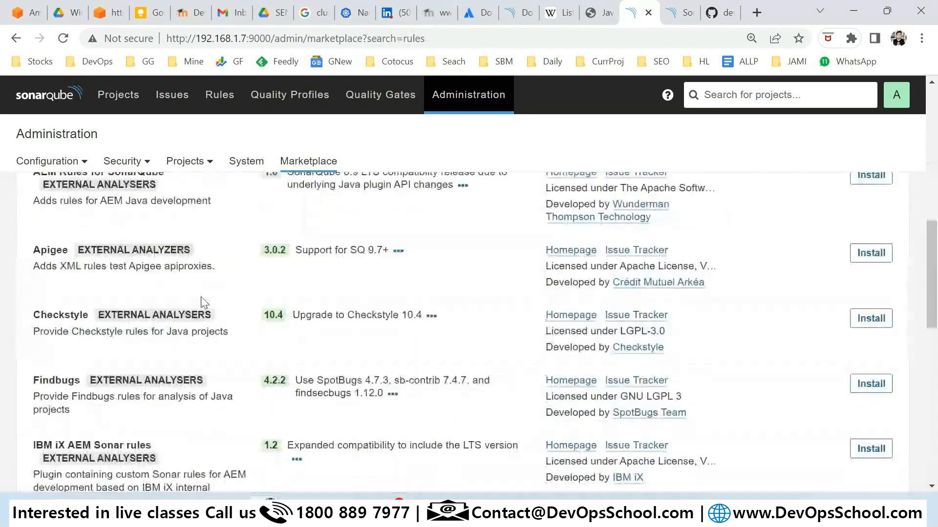
scroll(266, 328, "up", 4)
scroll(132, 412, "down", 4)
left_click_drag(33, 315, 92, 318)
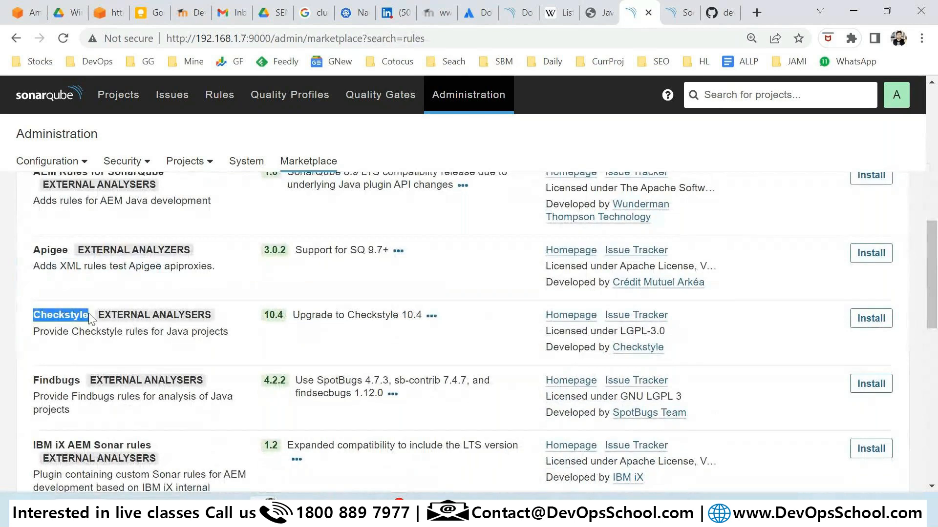
left_click_drag(144, 332, 228, 332)
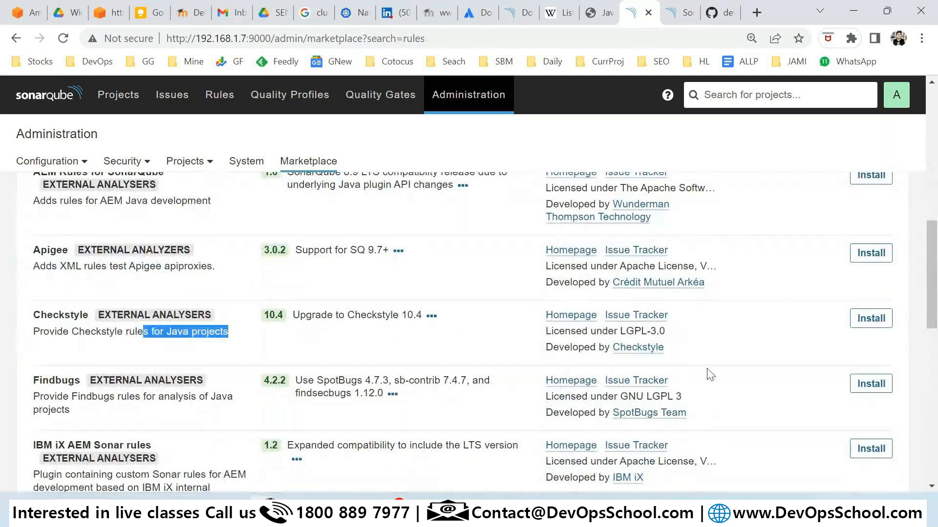
left_click(886, 325)
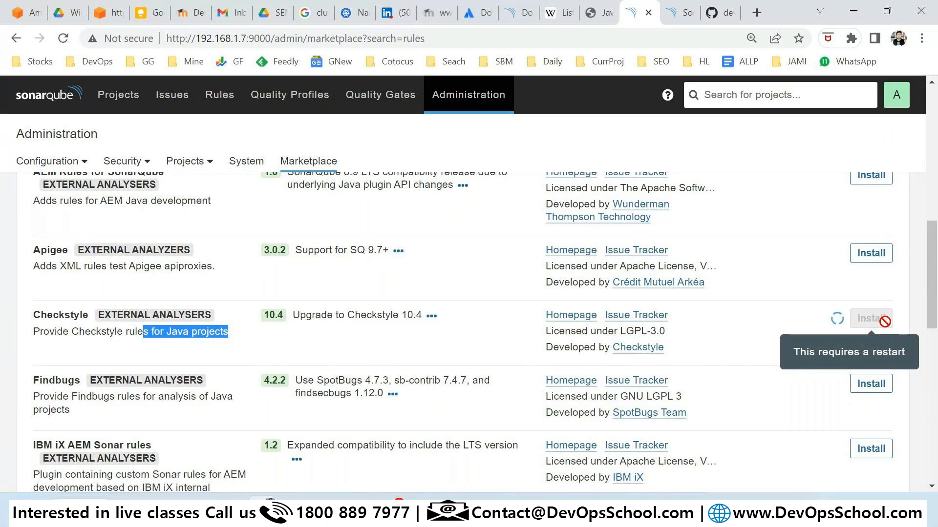
Search Google for 'sonarplugins' in a new tab and go to the SonarQube Plugins Index site.
left_click(756, 12)
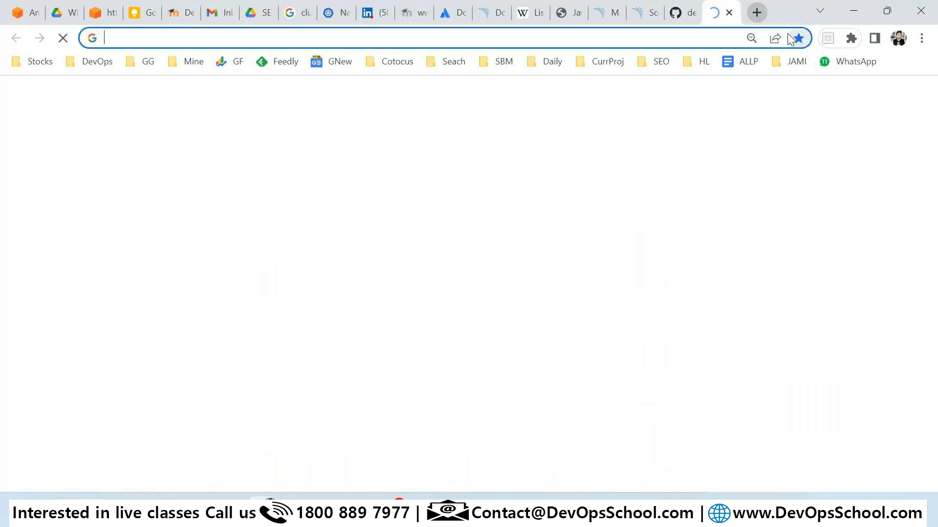
type("sona")
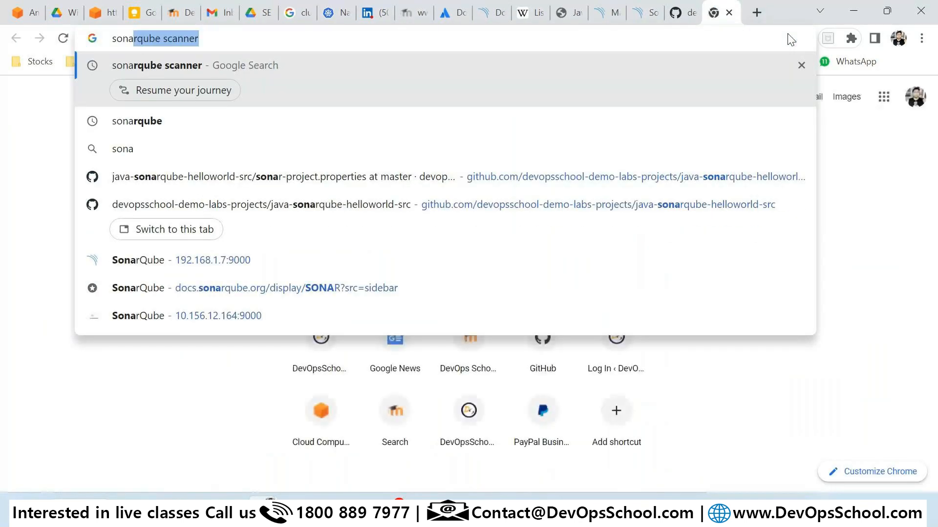
type("rplu")
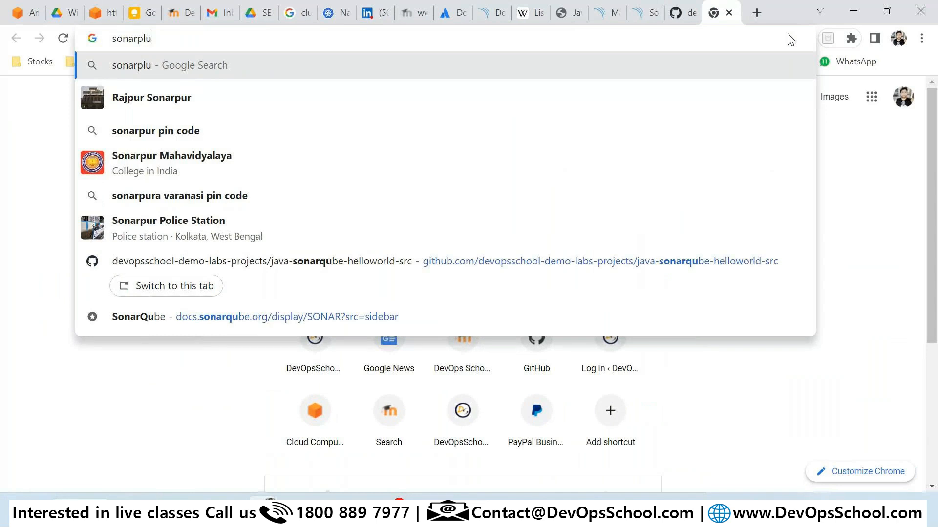
type("gins")
key("Return")
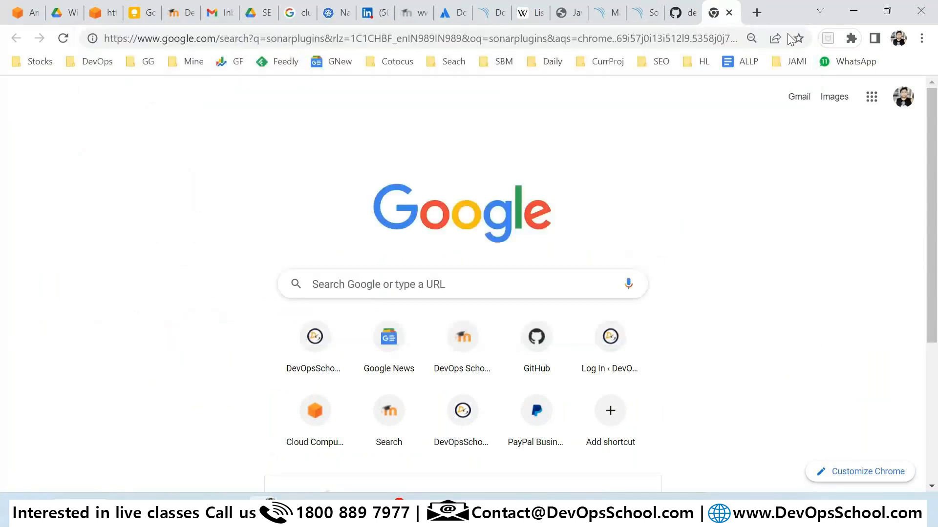
scroll(188, 337, "down", 4)
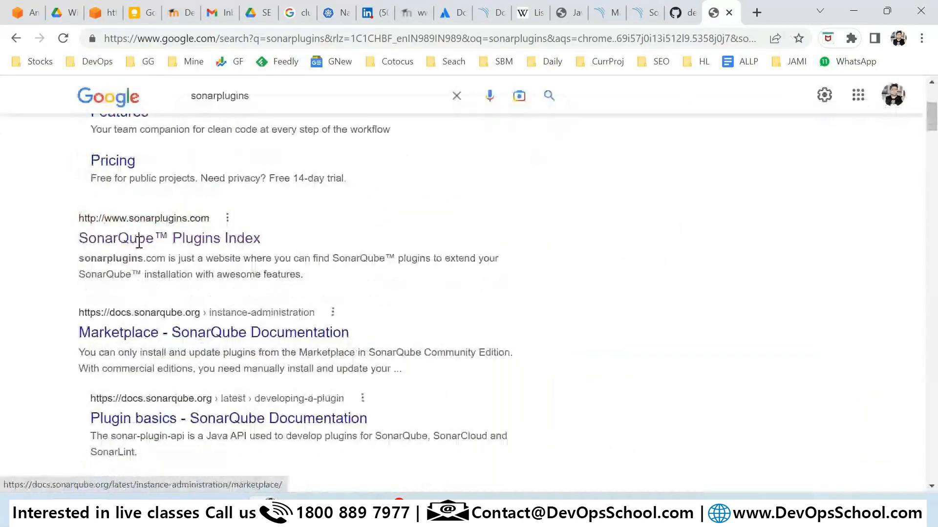
left_click(163, 241)
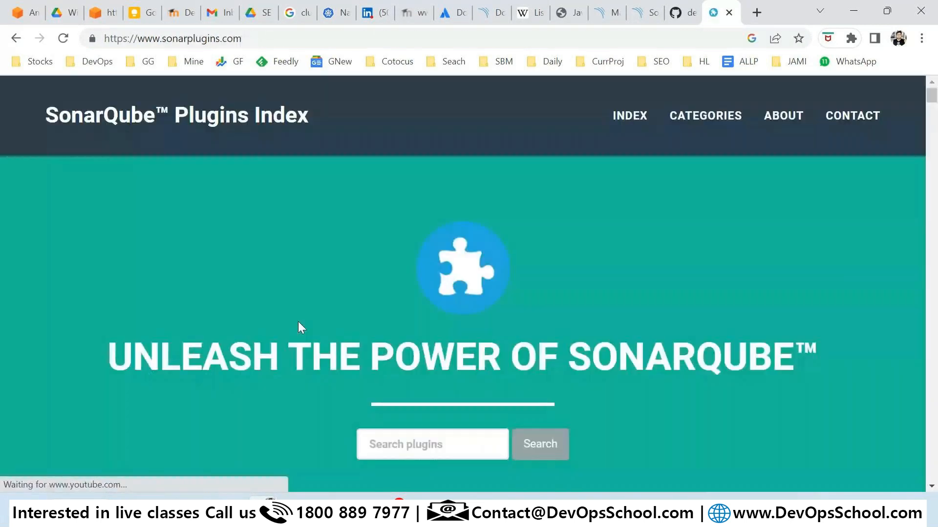
Scroll through the 157 plugins on sonarplugins.com, then switch back to the SonarQube Marketplace.
scroll(298, 321, "down", 5)
scroll(302, 327, "up", 1)
left_click_drag(428, 321, 460, 322)
scroll(473, 361, "down", 4)
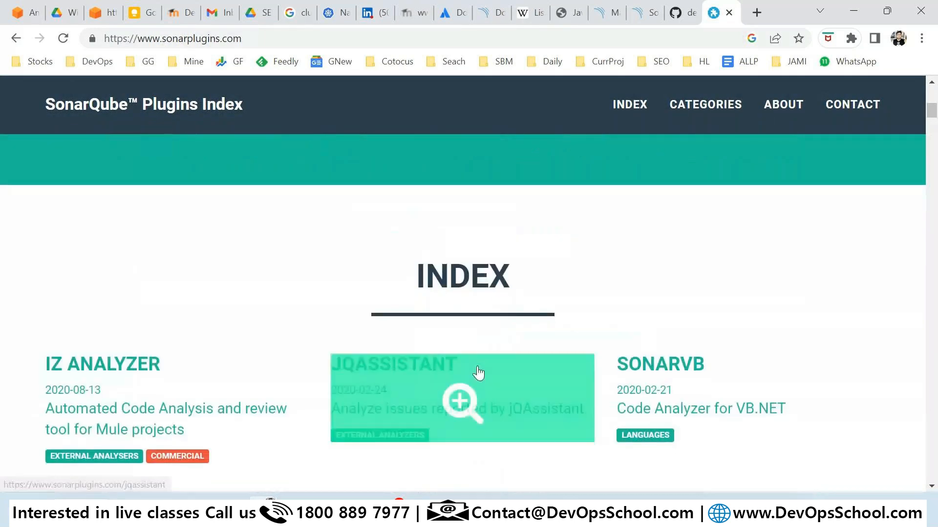
scroll(478, 372, "down", 3)
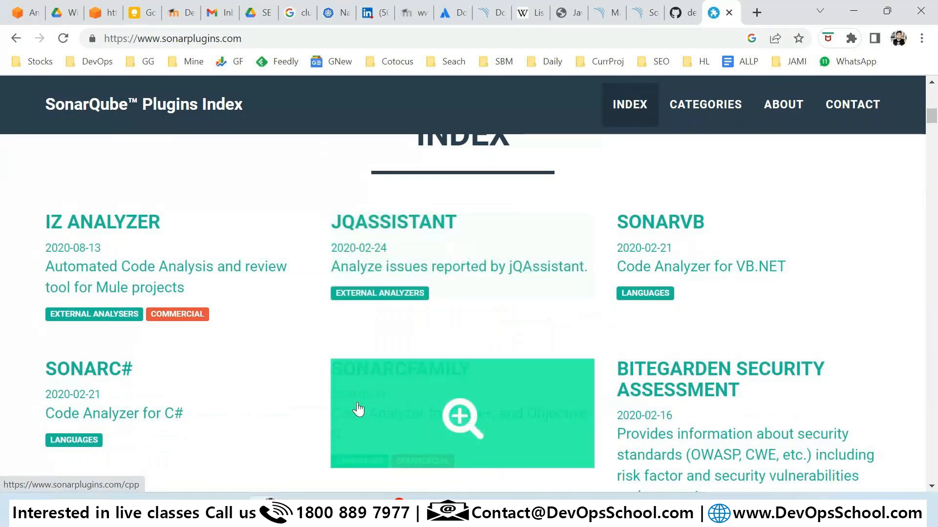
scroll(556, 337, "down", 3)
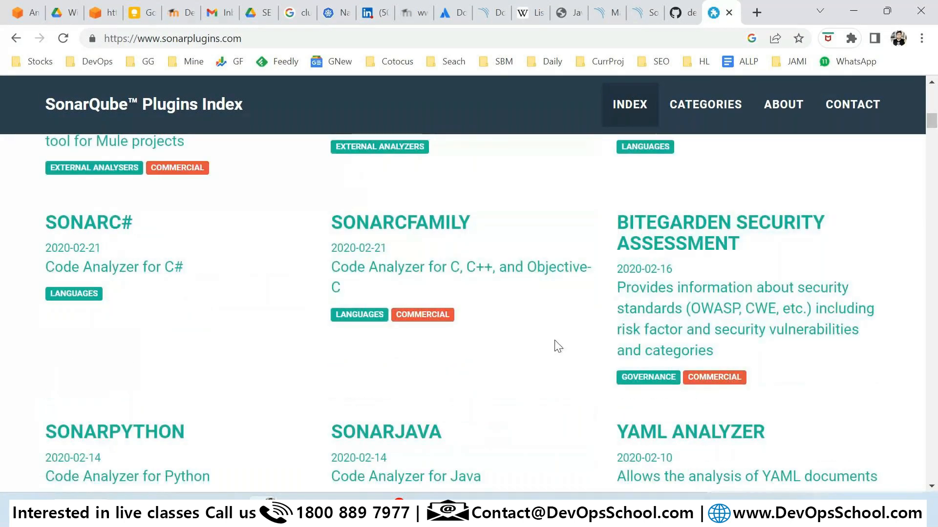
scroll(557, 344, "down", 12)
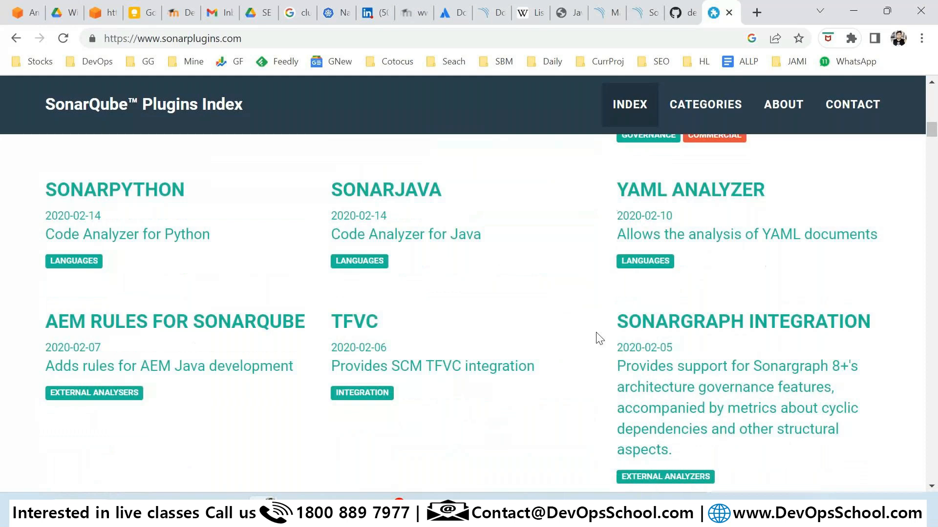
scroll(600, 339, "down", 2)
scroll(599, 337, "up", 15)
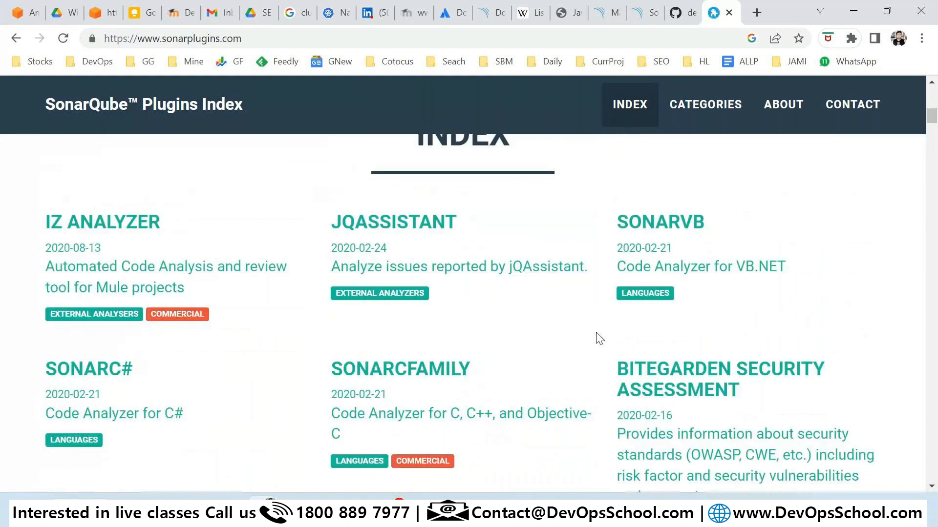
left_click(604, 18)
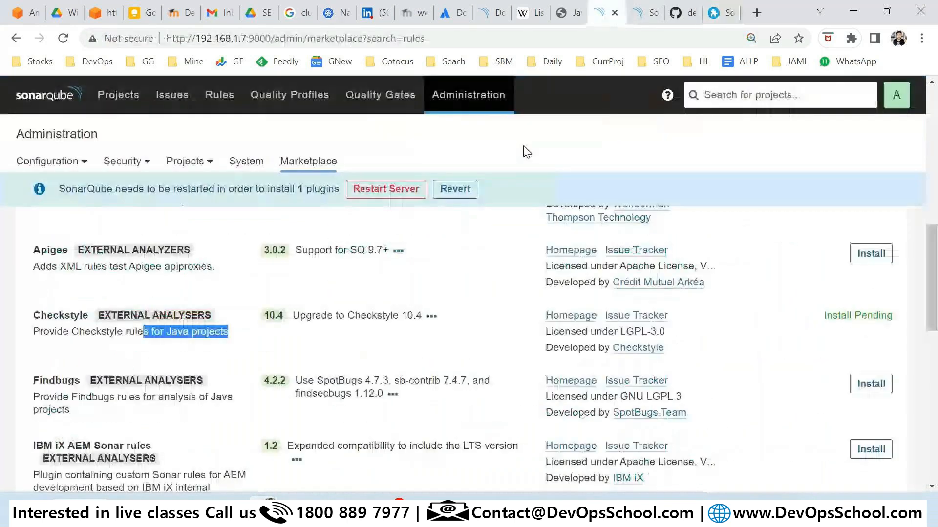
Confirm Checkstyle shows Install Pending and restart the SonarQube server.
left_click(152, 335)
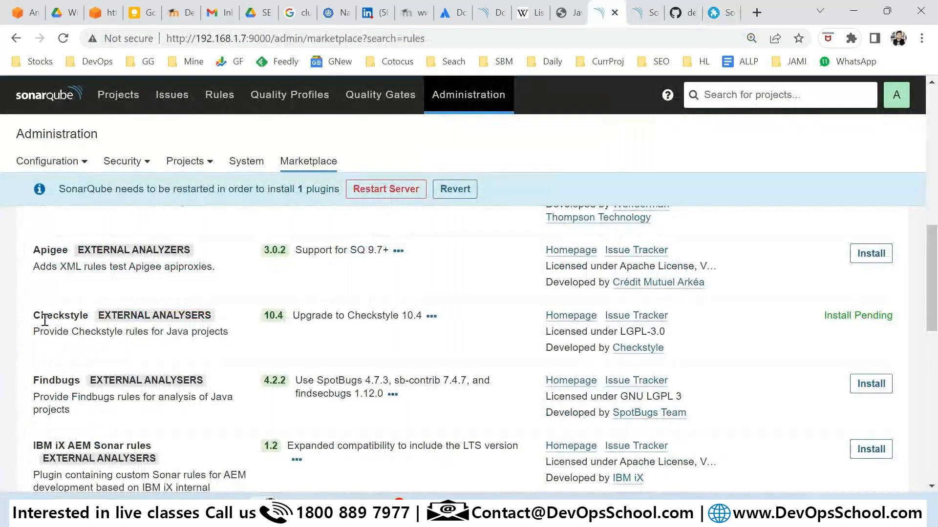
left_click_drag(43, 318, 79, 332)
left_click_drag(854, 327, 656, 333)
left_click(364, 189)
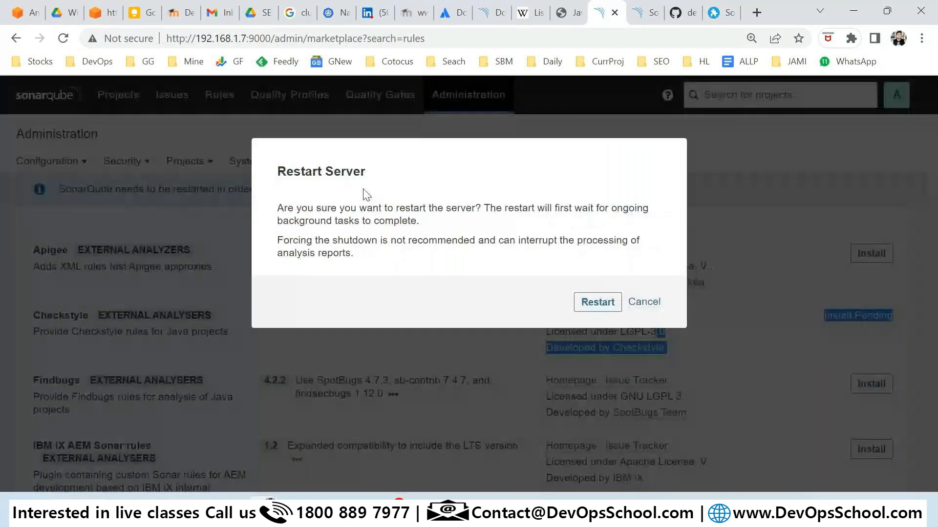
left_click(585, 304)
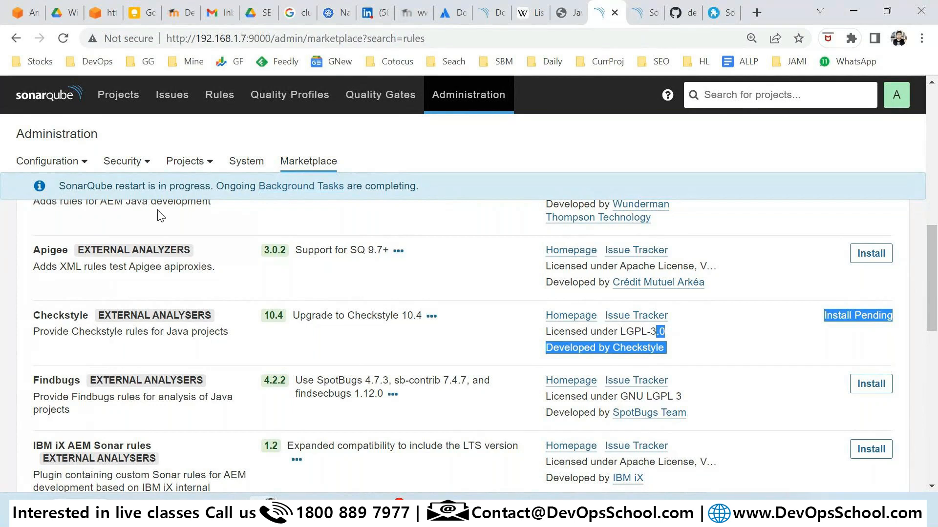
left_click(220, 98)
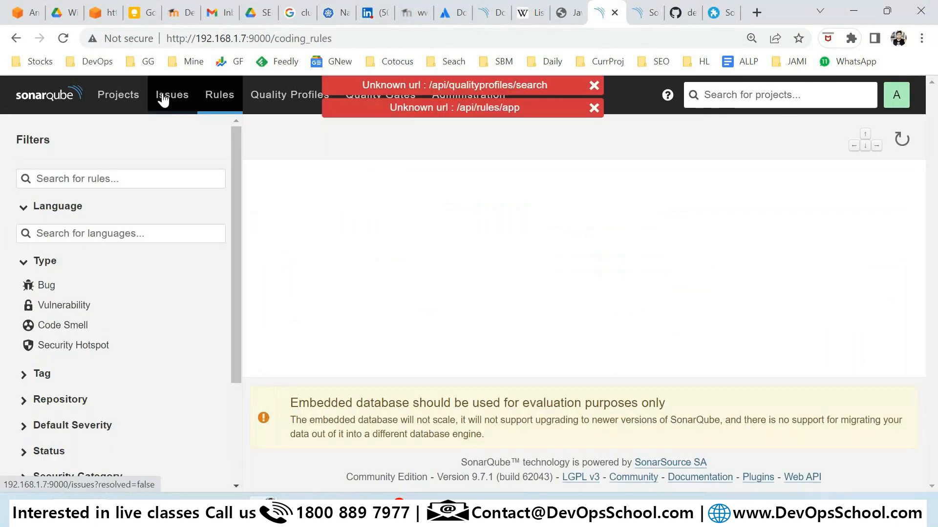
Reload after the restart, return Home, and sign in with the admin credentials, dismissing the breached-password warning.
left_click(63, 38)
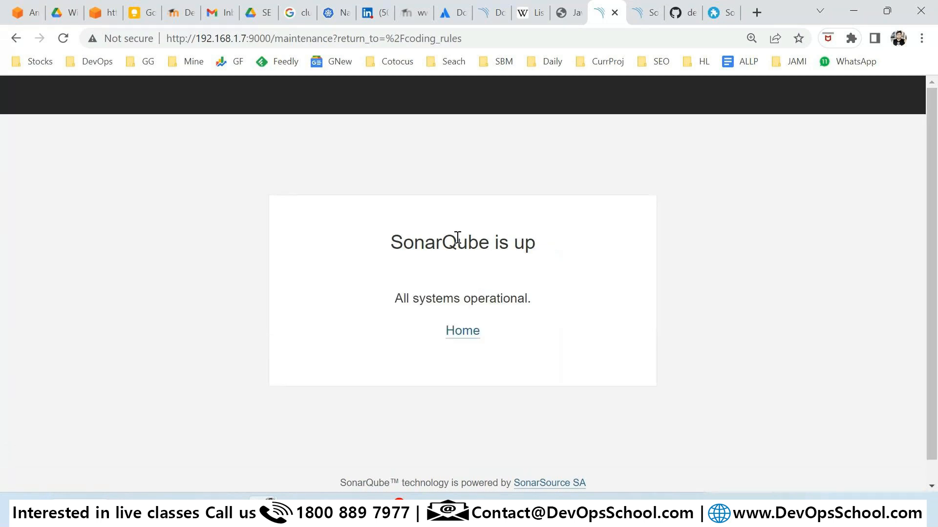
left_click(459, 333)
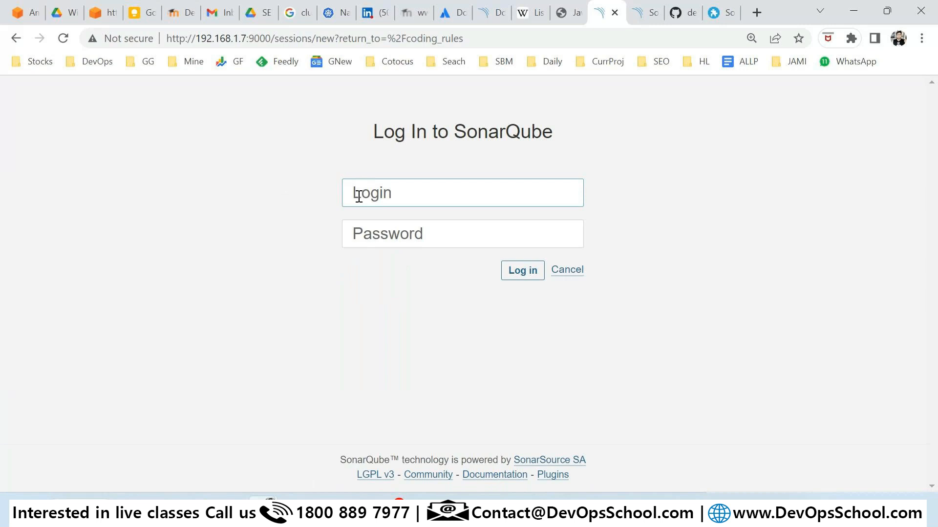
type("admin")
key("Tab")
type("admin")
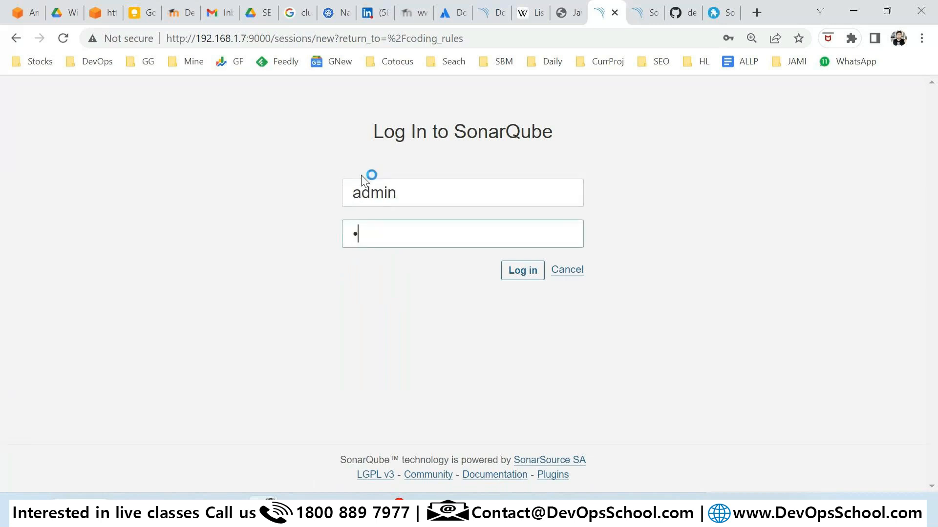
type("123")
key("Return")
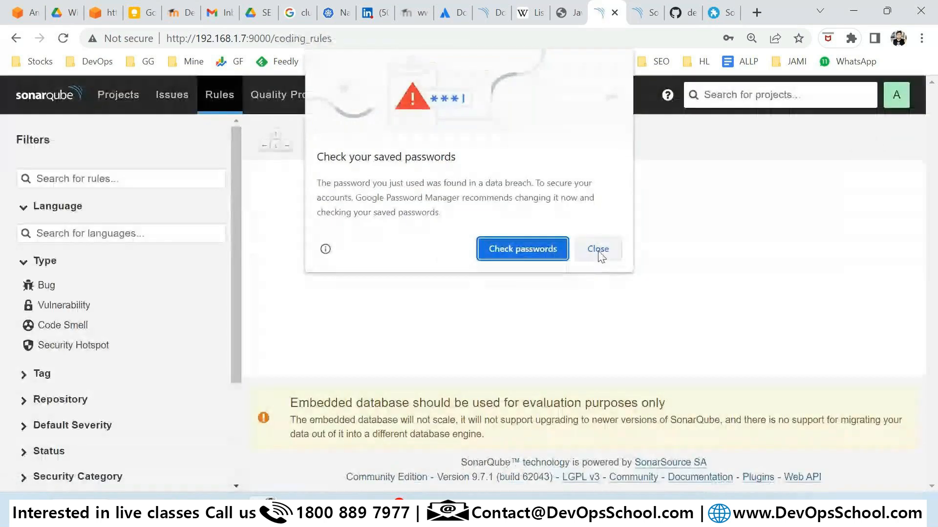
left_click(598, 249)
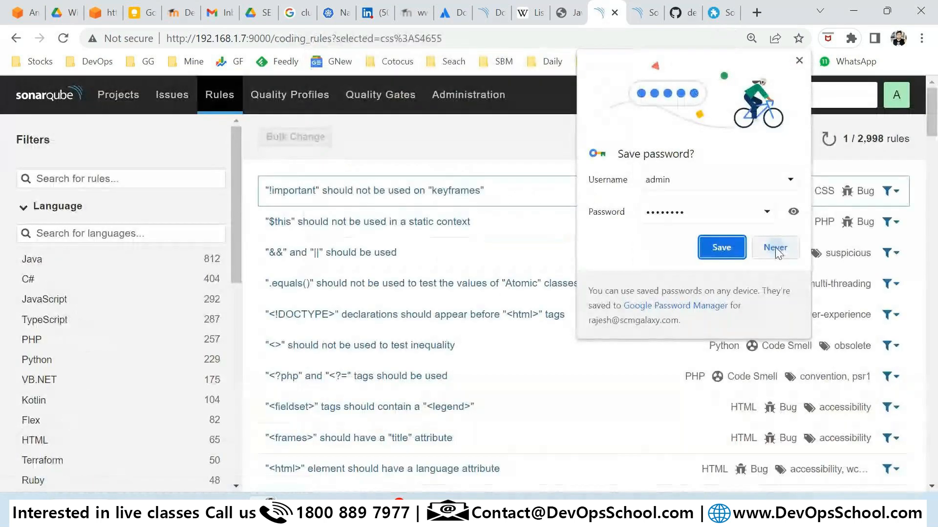
Decline saving the password, then bring up Quality Profiles with the built-in Sonar way profiles.
left_click(778, 250)
left_click(220, 98)
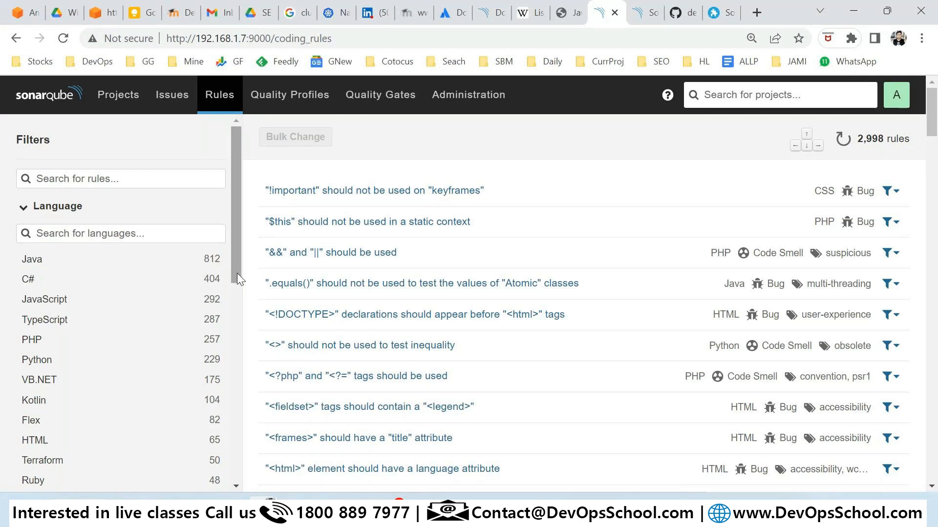
left_click(268, 104)
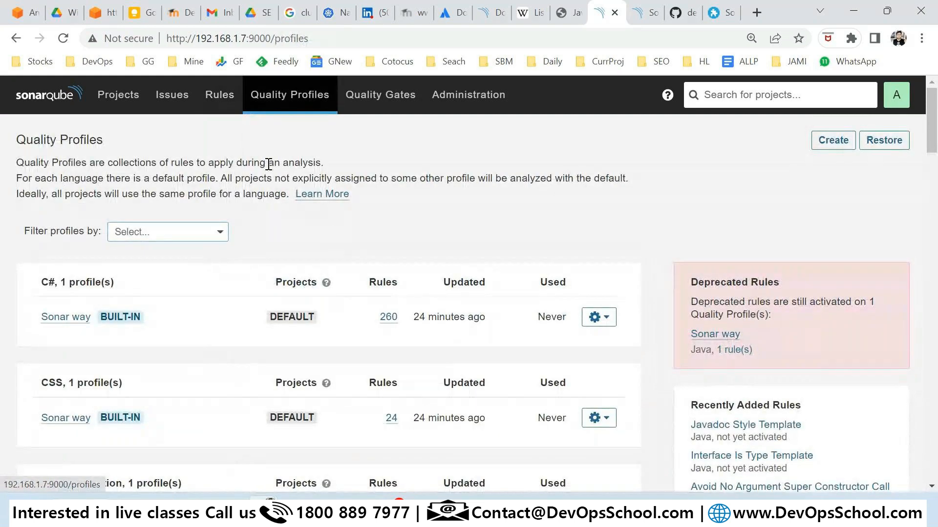
scroll(96, 330, "down", 1)
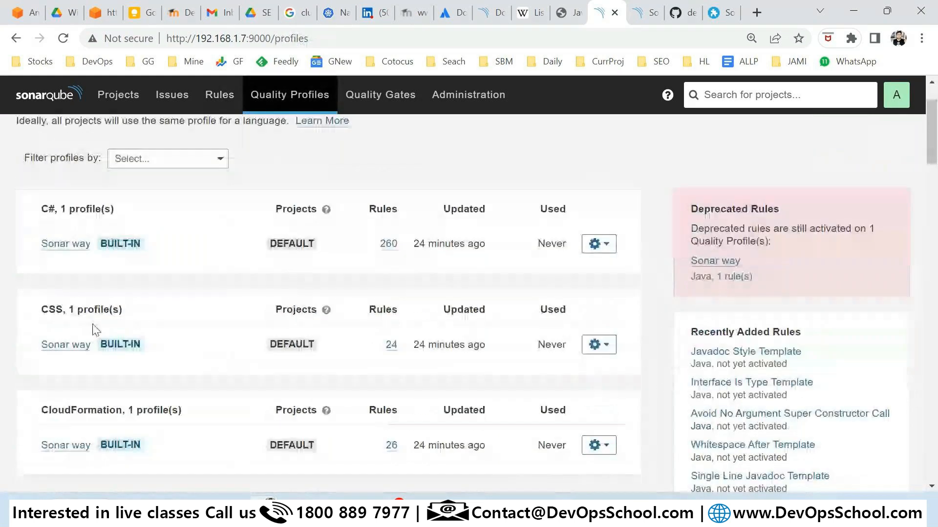
scroll(93, 330, "down", 1)
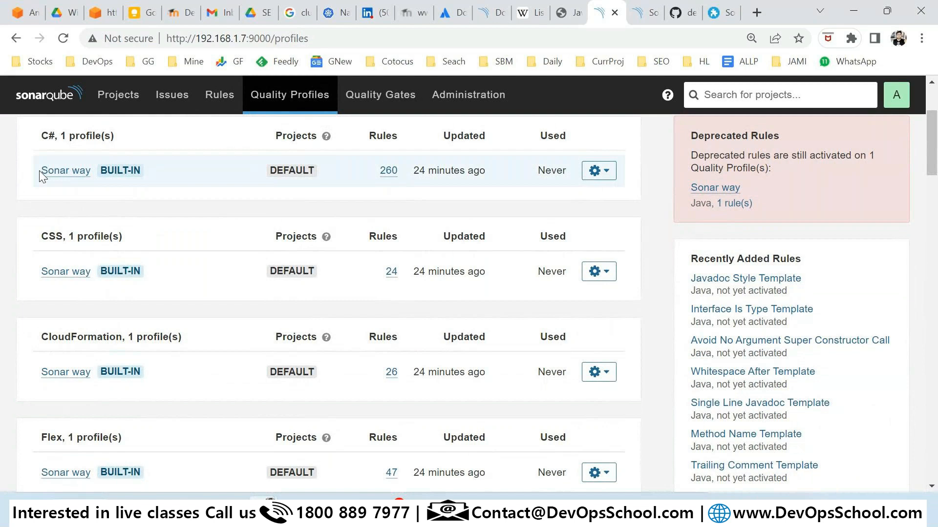
left_click_drag(40, 171, 251, 177)
double_click(291, 171)
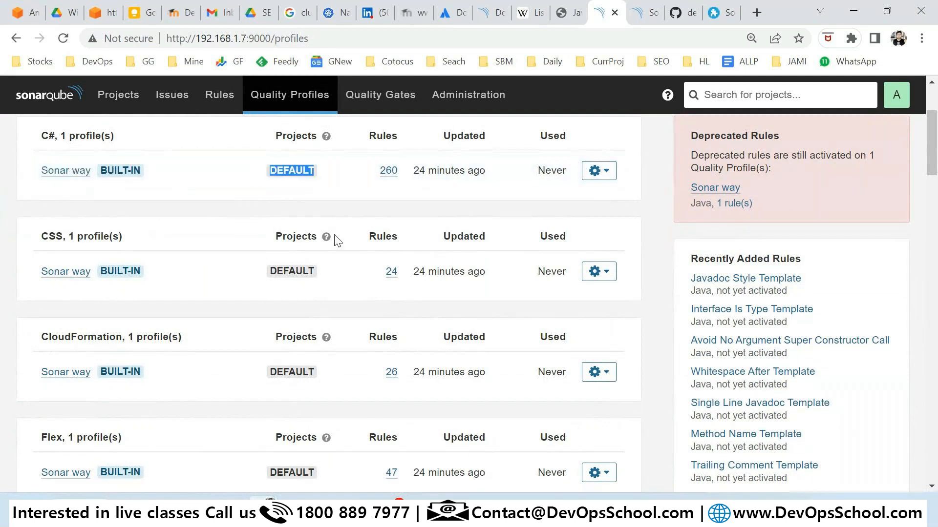
scroll(345, 317, "up", 3)
scroll(345, 317, "down", 20)
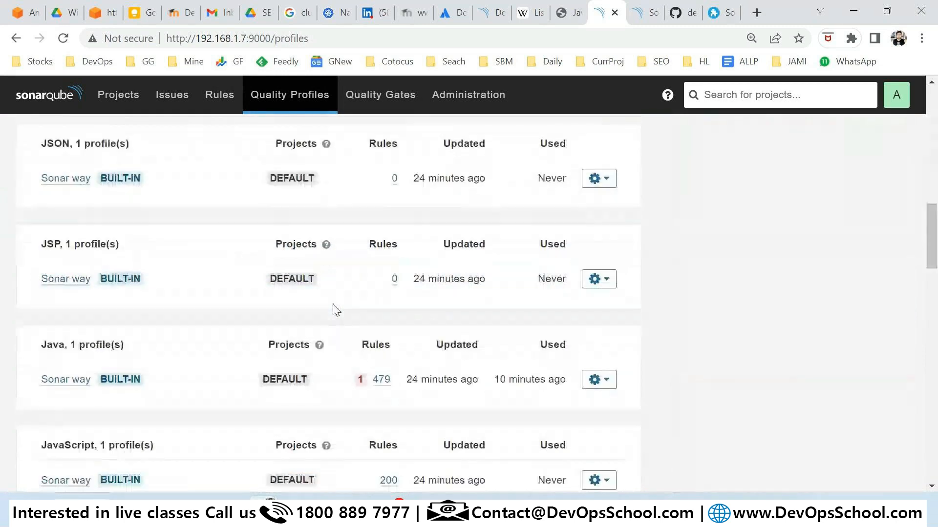
scroll(336, 310, "down", 3)
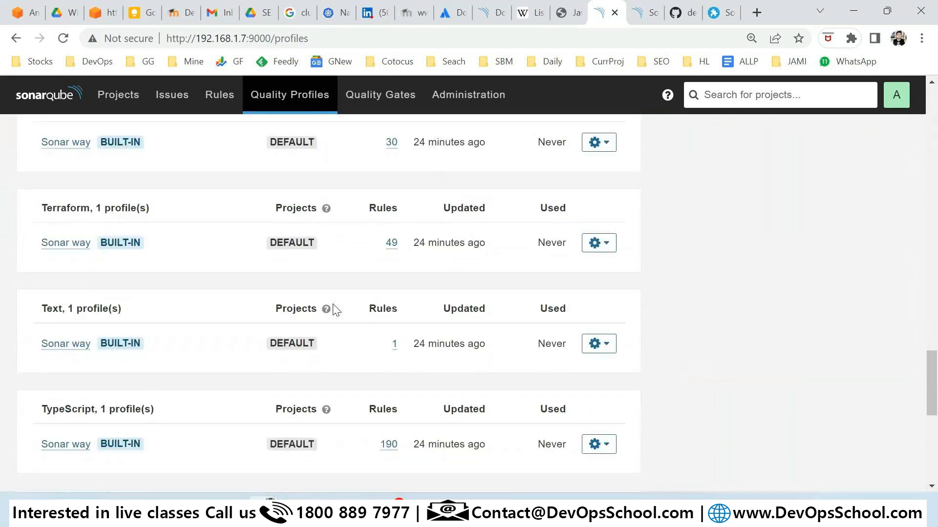
scroll(336, 310, "up", 20)
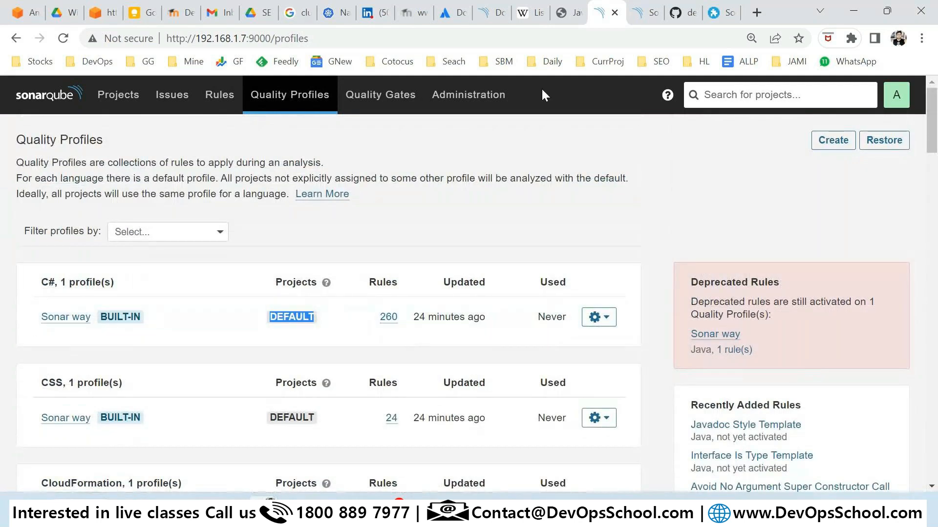
left_click(223, 100)
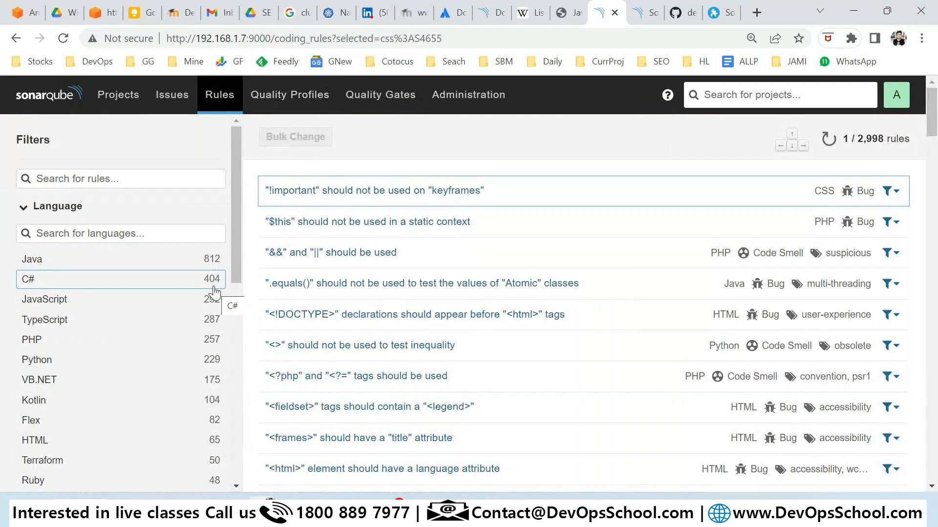
left_click(277, 102)
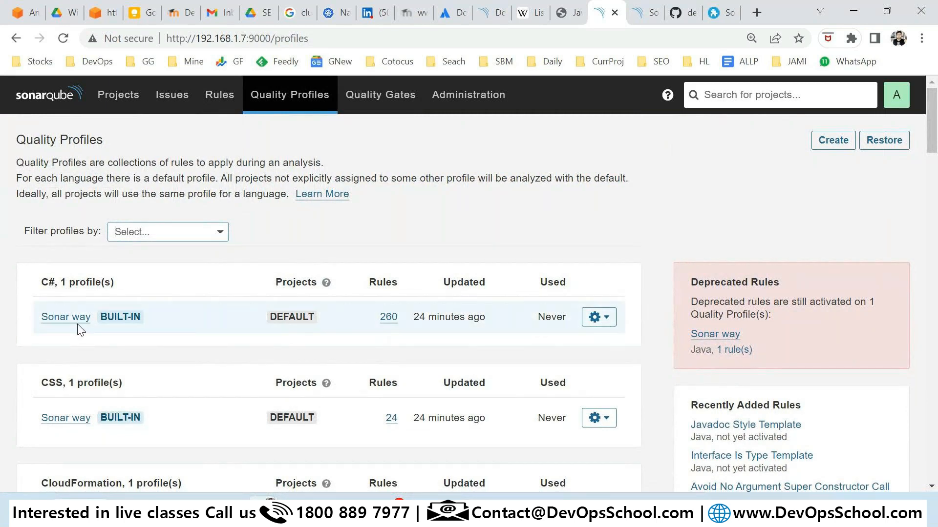
left_click_drag(40, 141, 123, 150)
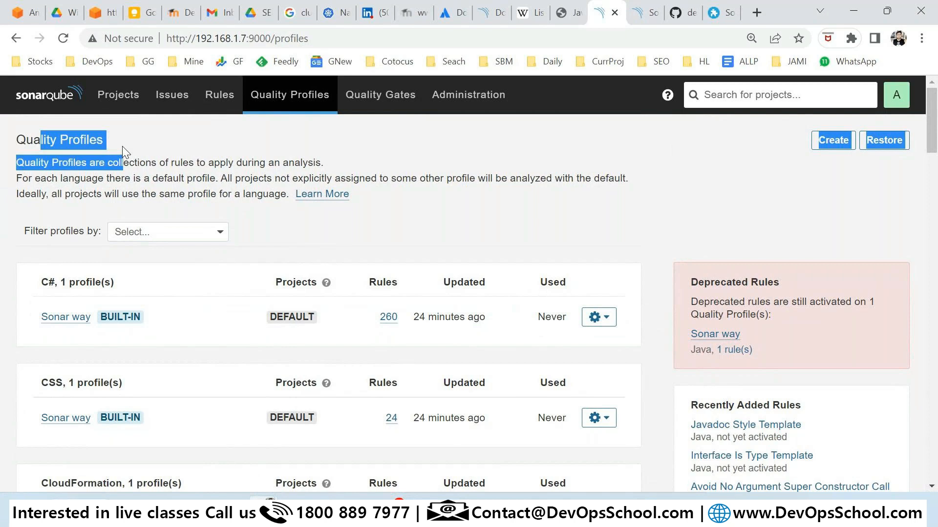
left_click_drag(29, 321, 85, 323)
left_click(85, 323)
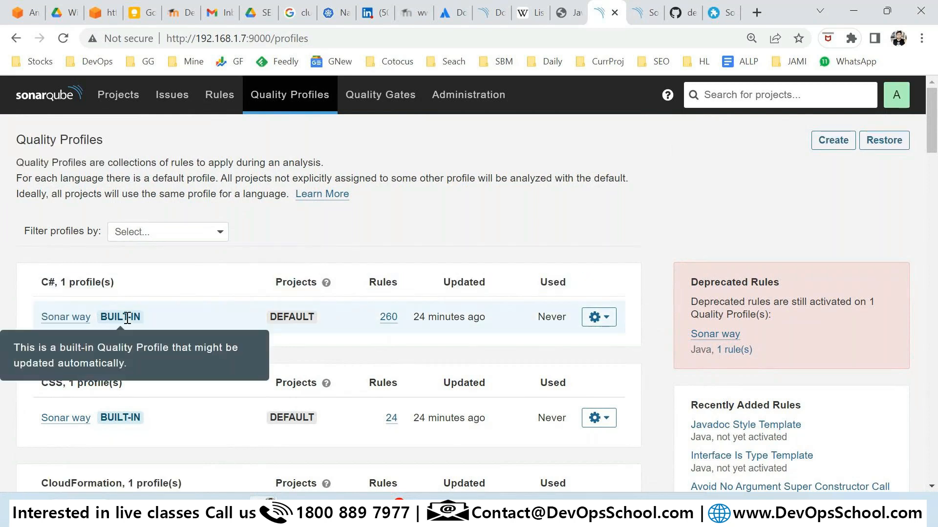
mouse_move(270, 322)
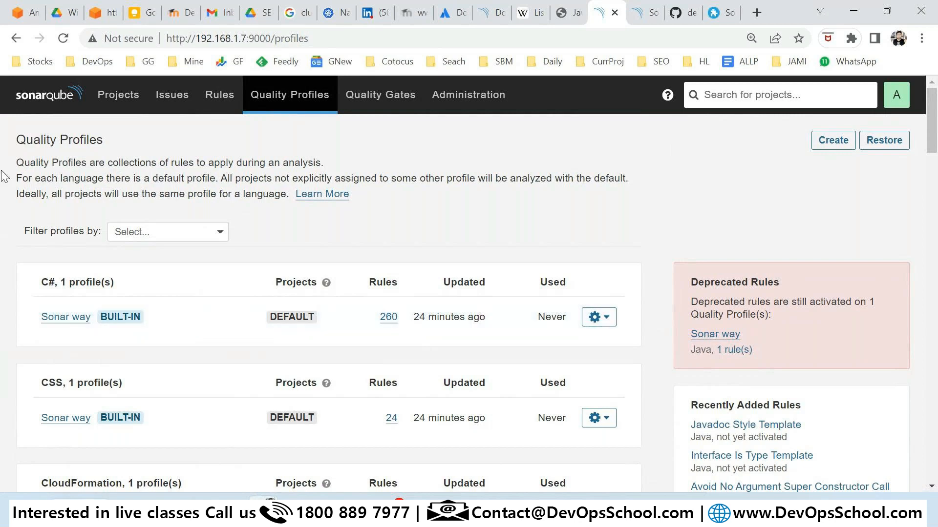
mouse_move(30, 163)
left_mouse_down()
mouse_move(324, 166)
mouse_move(23, 164)
left_mouse_up()
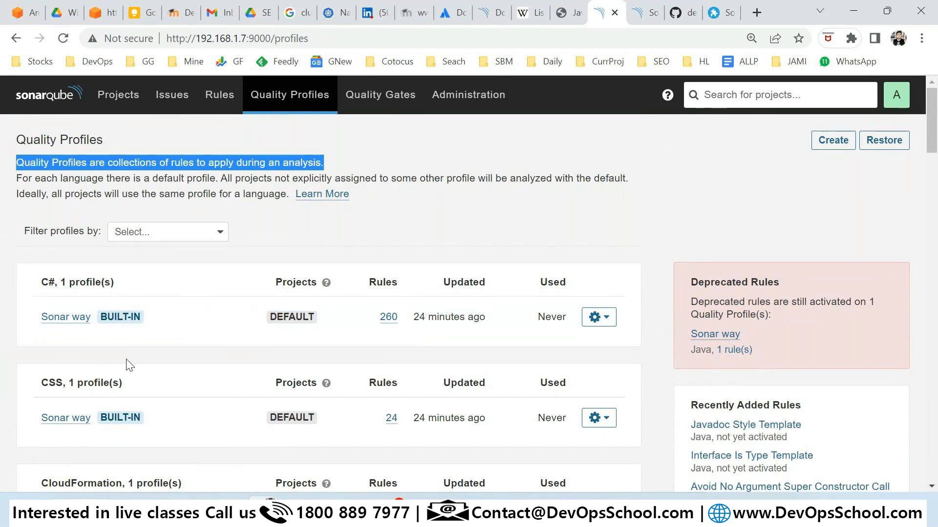
scroll(130, 366, "down", 6)
scroll(129, 365, "down", 9)
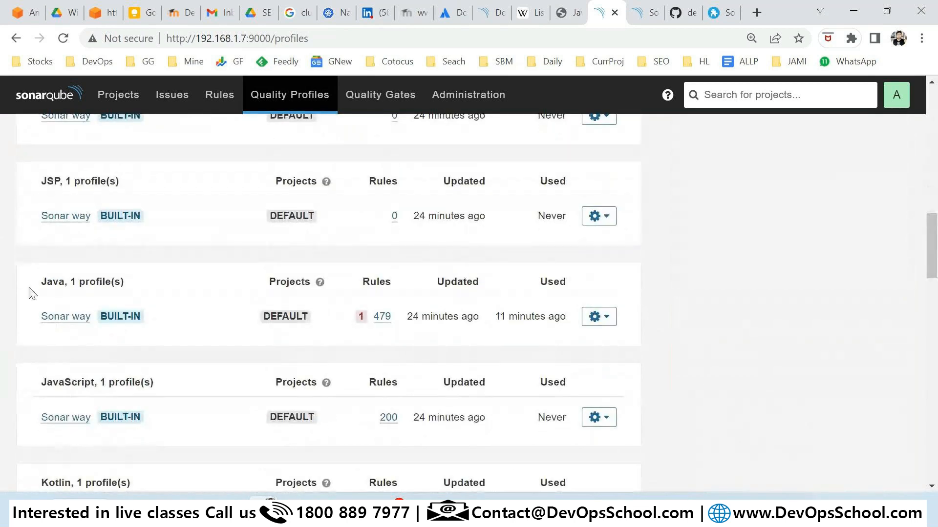
left_click_drag(31, 289, 86, 284)
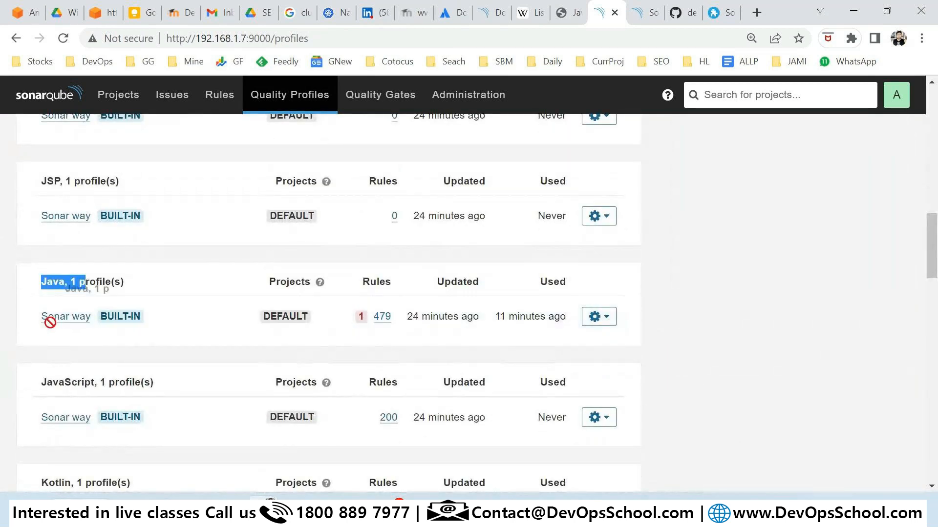
left_click_drag(480, 316, 408, 317)
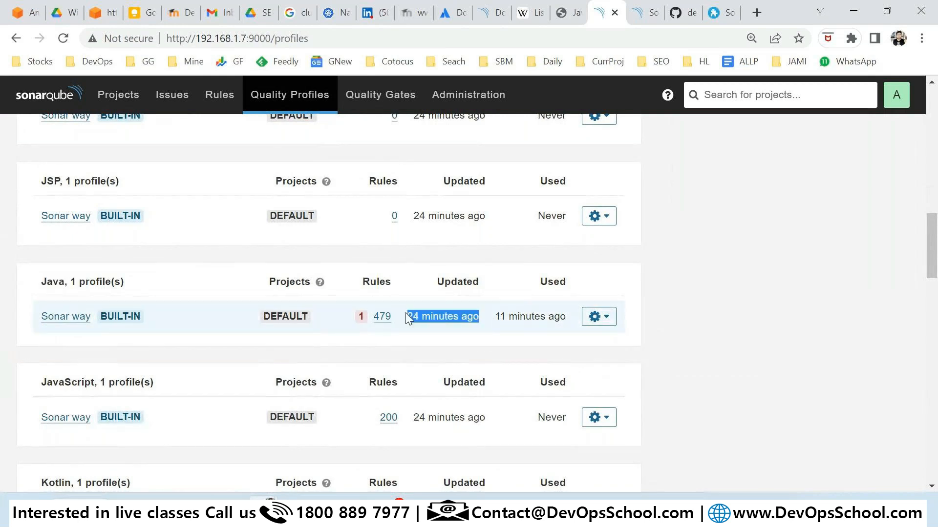
left_click_drag(495, 316, 565, 319)
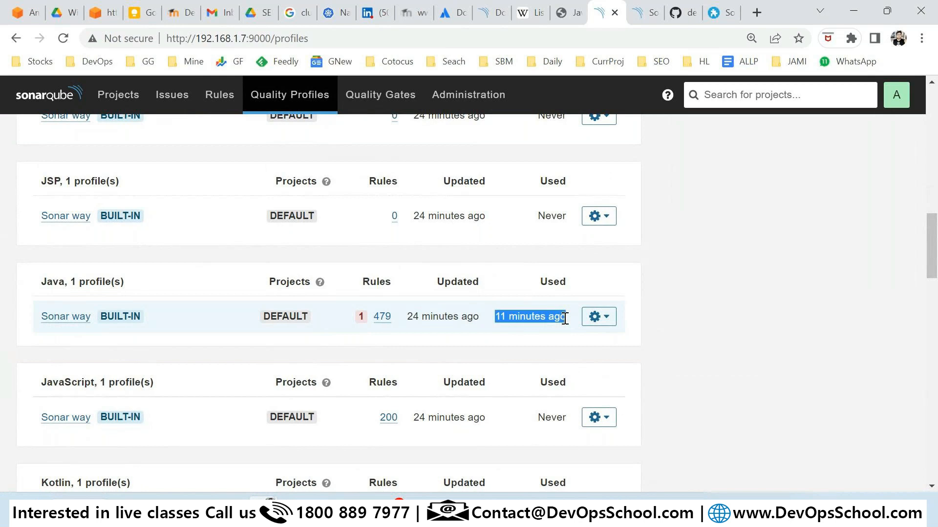
left_click_drag(410, 316, 377, 311)
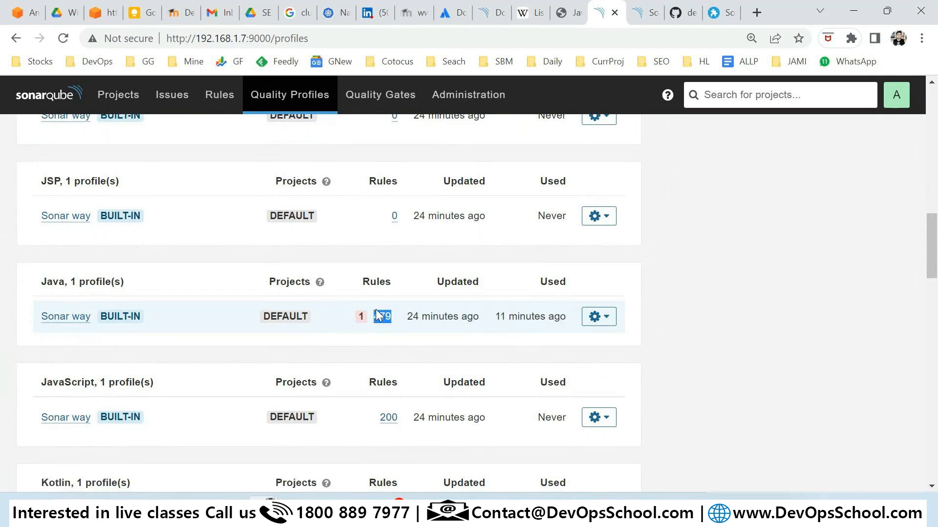
scroll(376, 310, "up", 6)
scroll(376, 310, "up", 8)
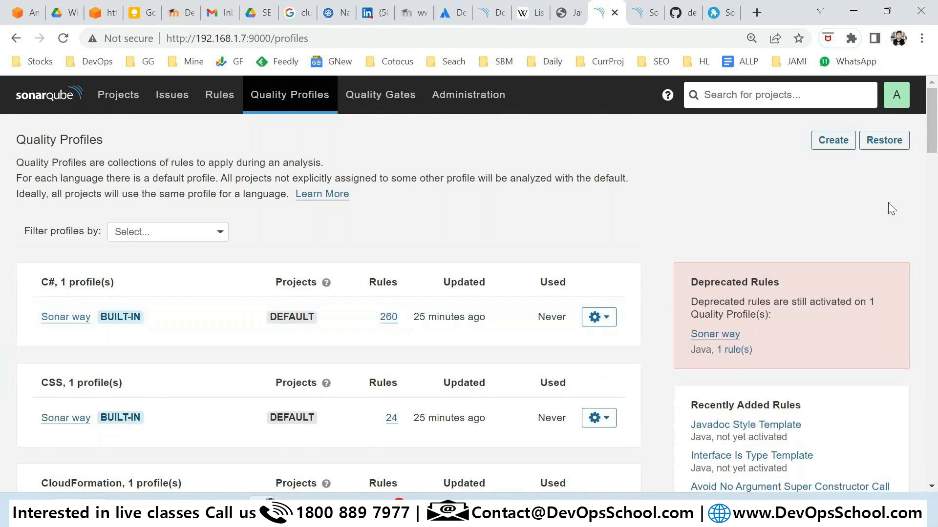
Create a new quality profile named DevOpsSchool for the Java language, fixing a typo in the name.
left_click(838, 146)
type("DevOlps")
key("BackSpace")
key("BackSpace")
key("BackSpace")
type("p")
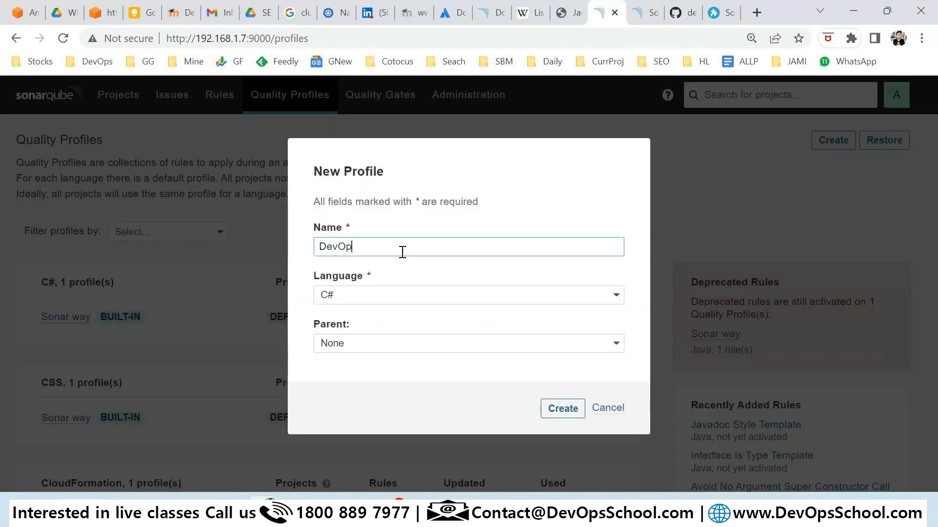
type("sSchool")
left_click(395, 297)
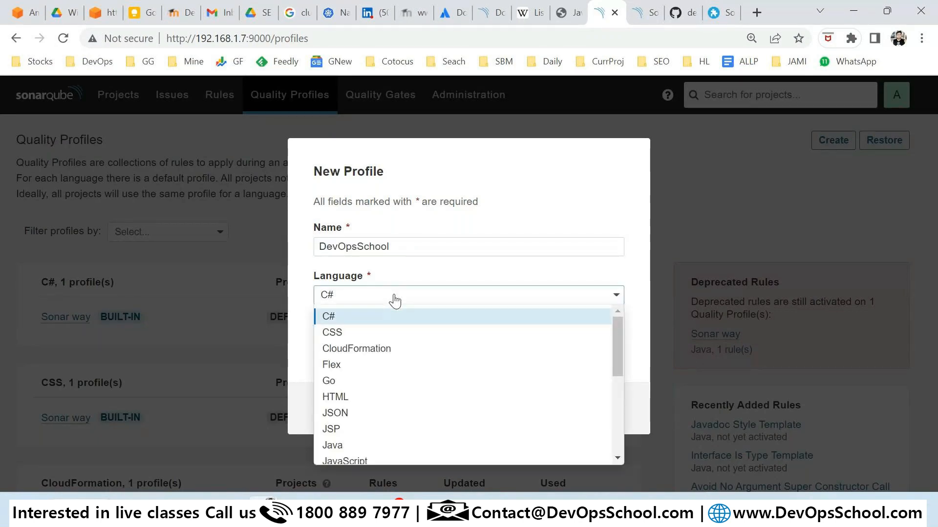
left_click(333, 445)
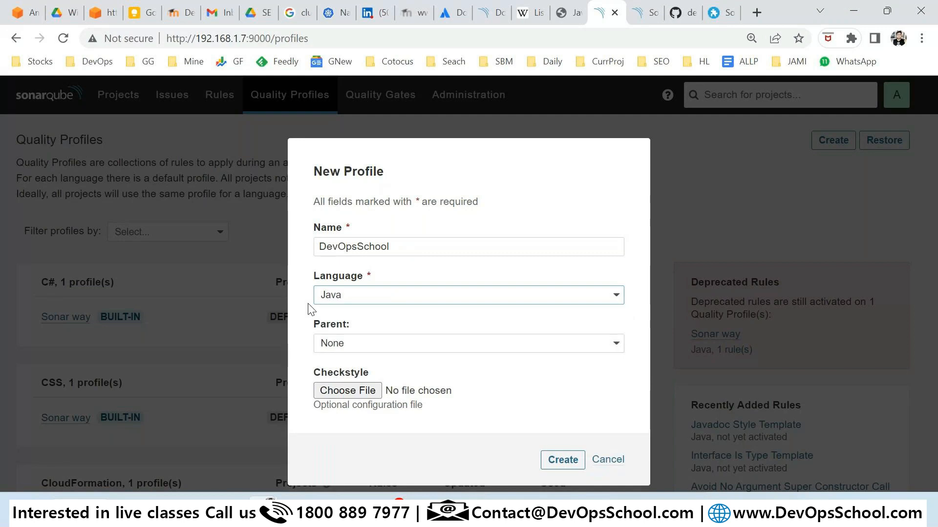
left_click(569, 458)
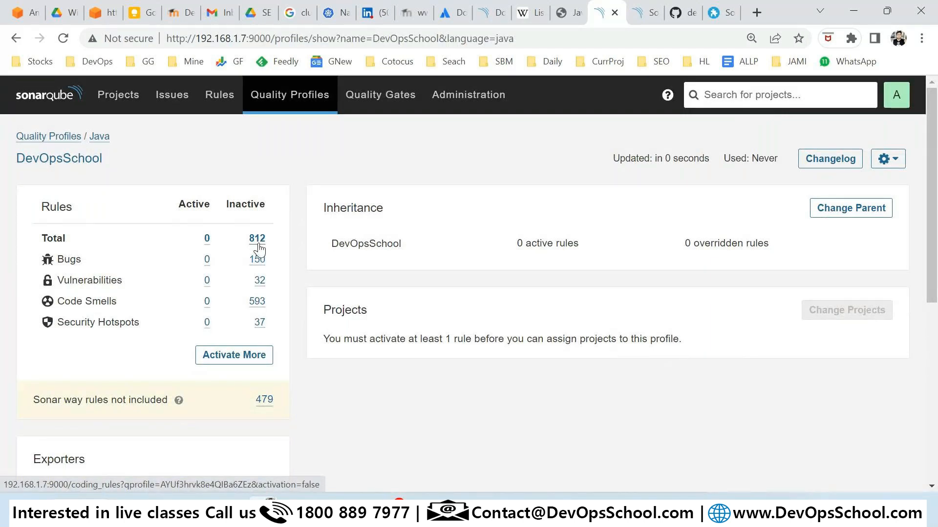
List the inactive Java rules and activate the first two, including the "=+" rule, in DevOpsSchool.
left_click(235, 358)
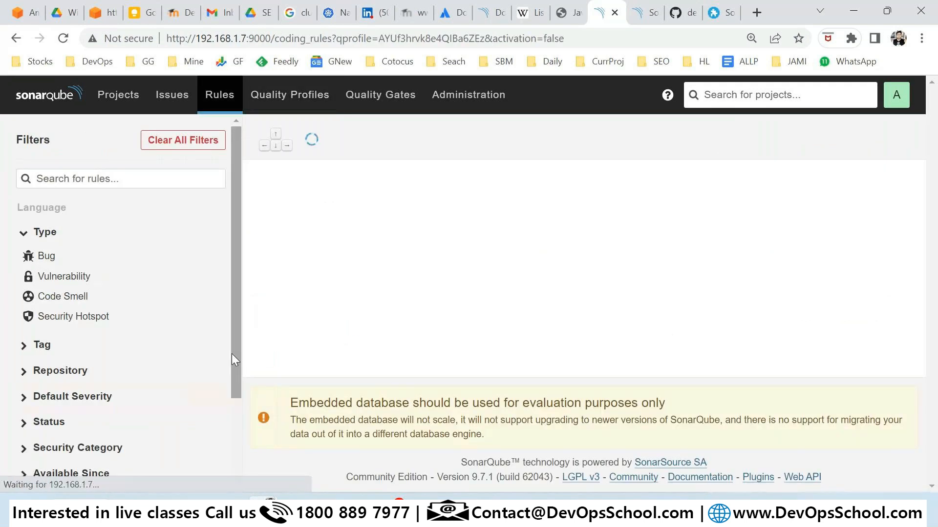
left_click(874, 192)
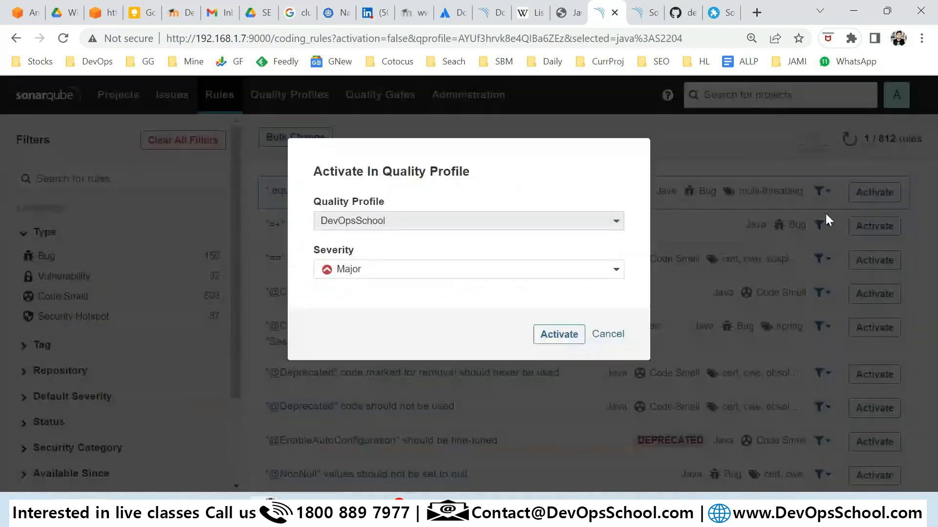
left_click(567, 334)
left_click(874, 226)
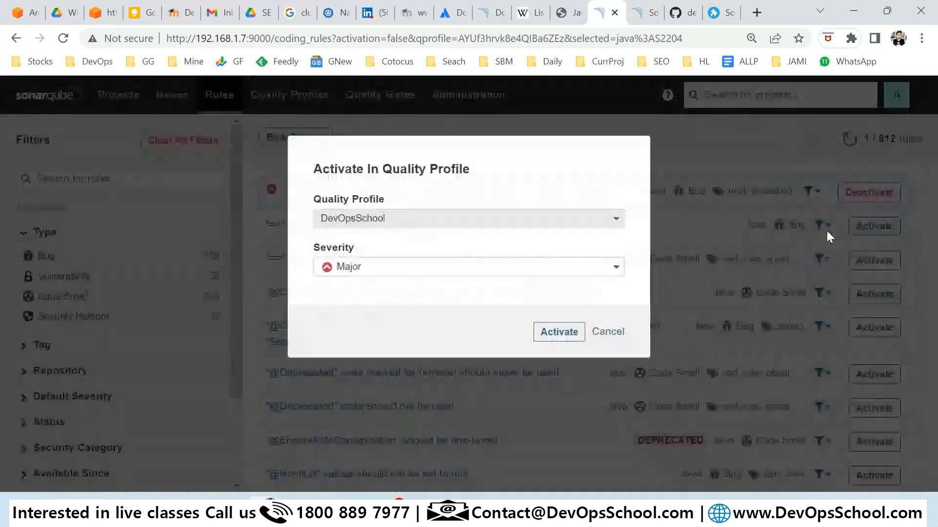
left_click(569, 334)
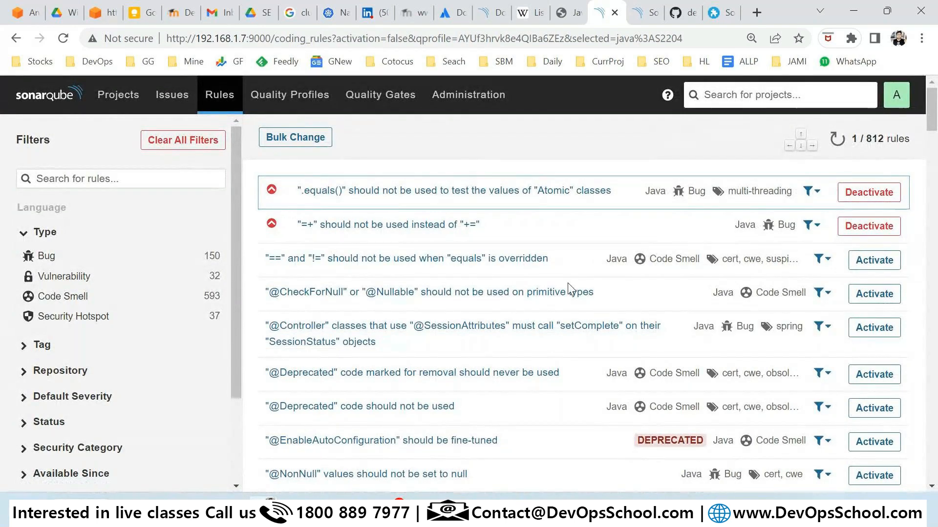
Bulk-activate all remaining listed rules in DevOpsSchool: 657 changed, 153 ignored.
left_click(273, 138)
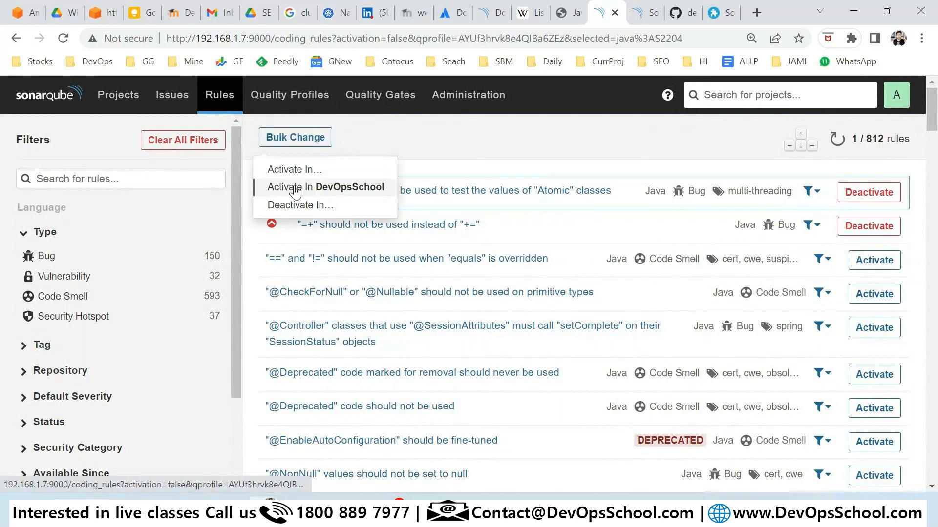
left_click(296, 188)
left_click(563, 286)
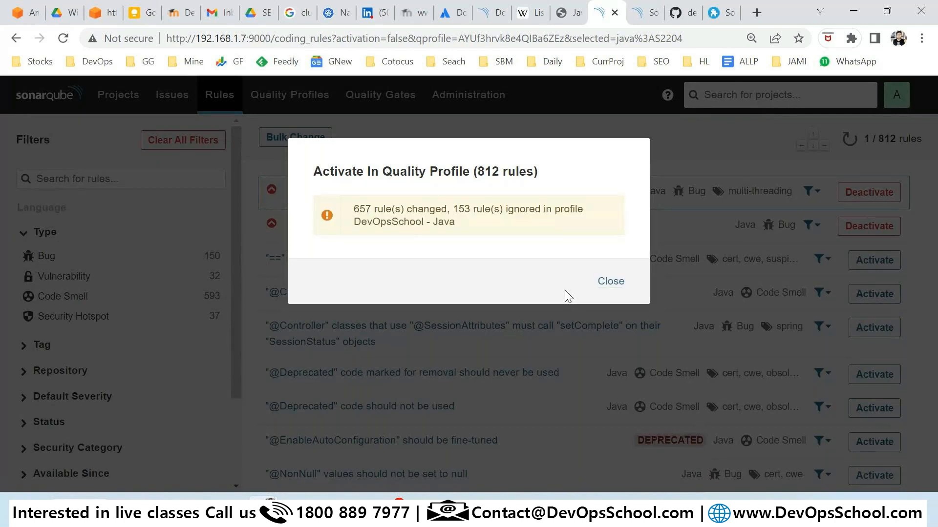
left_click_drag(463, 209, 444, 242)
left_click_drag(381, 222, 438, 228)
left_click(611, 282)
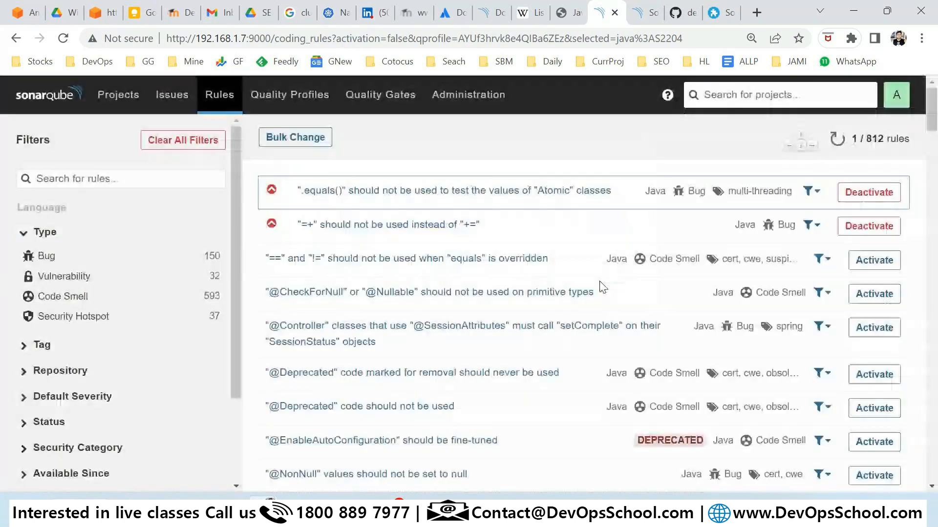
left_click(289, 94)
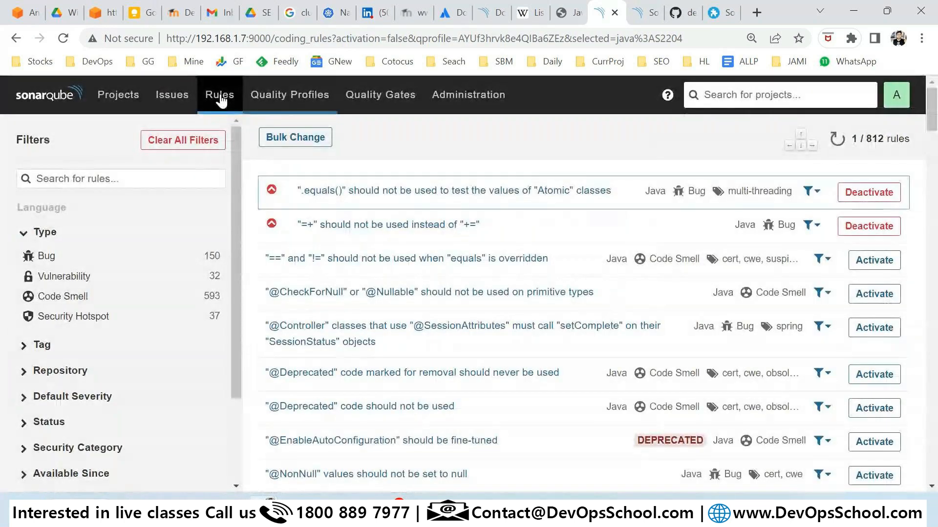
Review the DevOpsSchool profile's 0 projects, rule count and 'never used' status, then open its details.
scroll(191, 293, "down", 10)
scroll(52, 313, "down", 6)
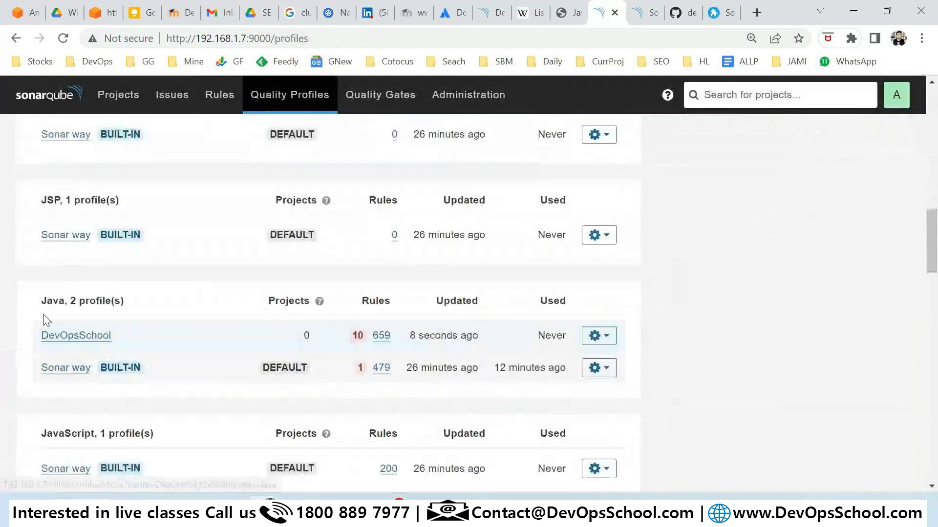
left_click_drag(179, 250, 35, 243)
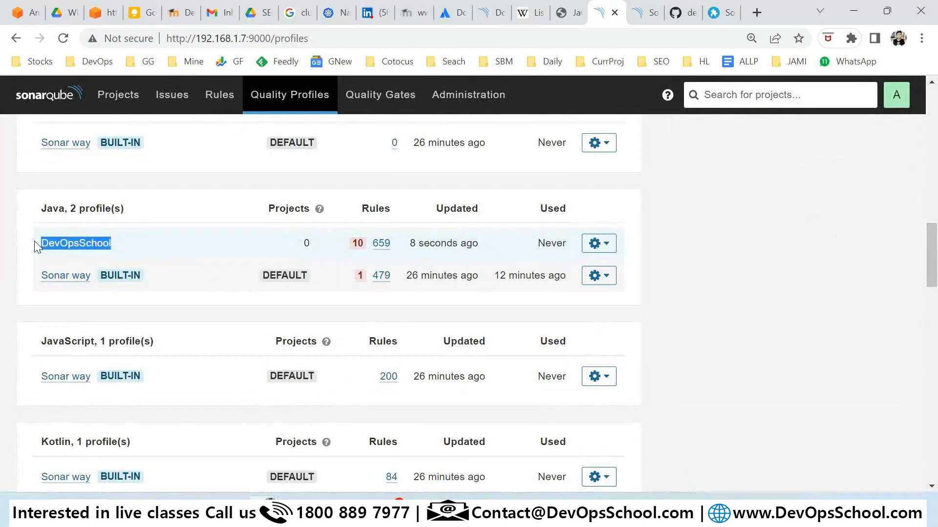
left_click_drag(321, 252, 303, 244)
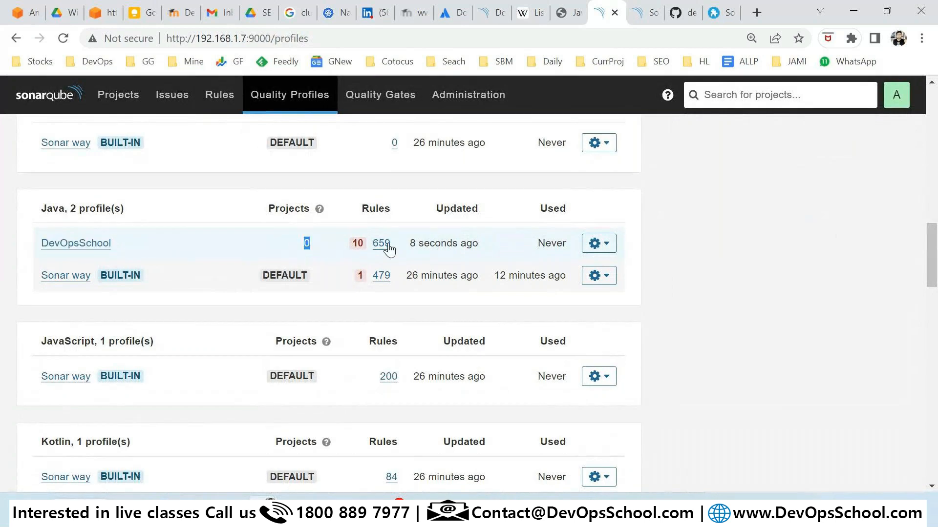
left_click_drag(390, 244, 477, 243)
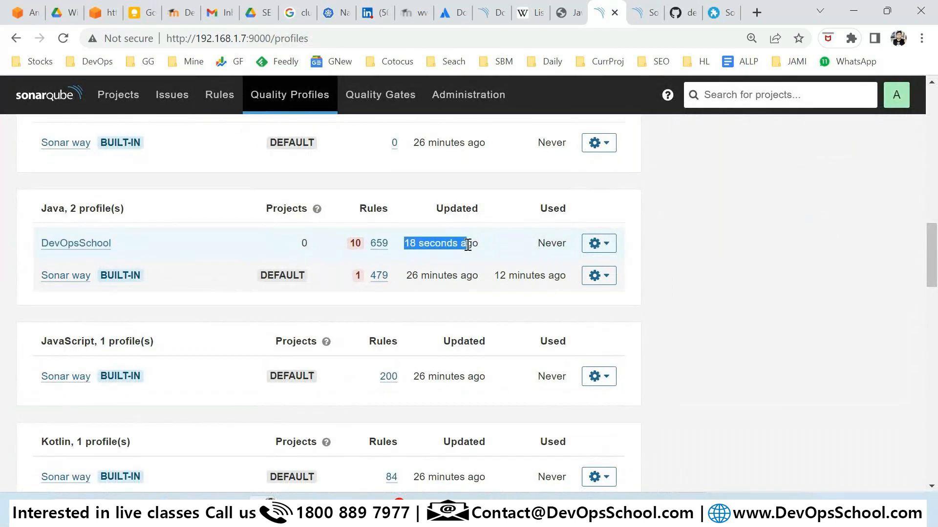
left_click_drag(567, 244, 541, 247)
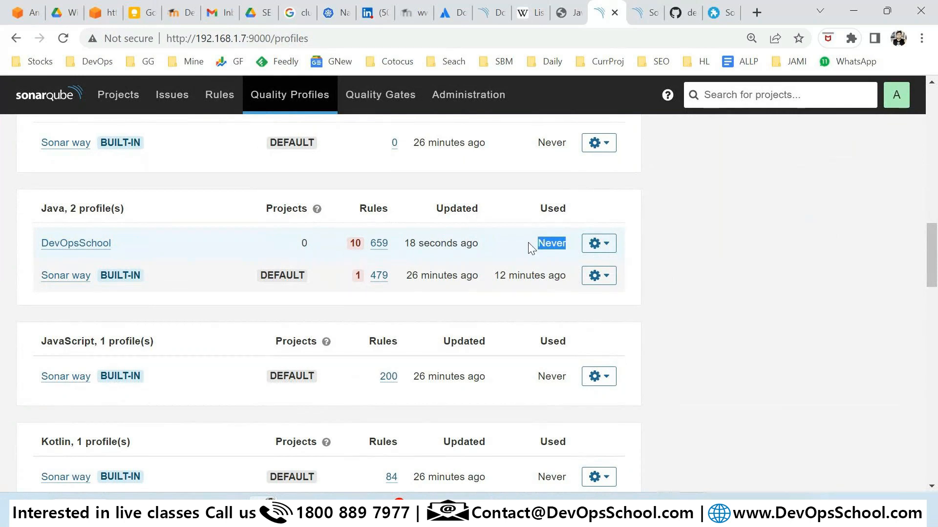
left_click(100, 244)
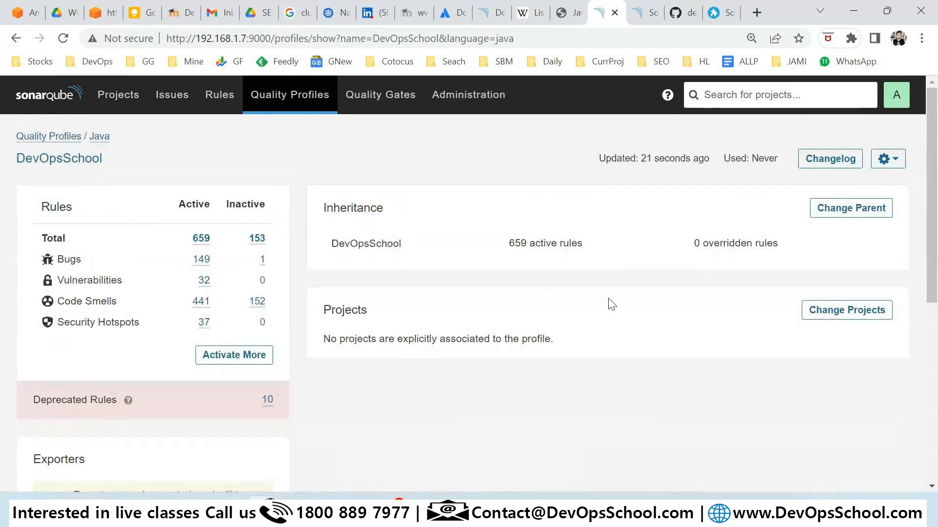
left_click_drag(331, 339, 516, 343)
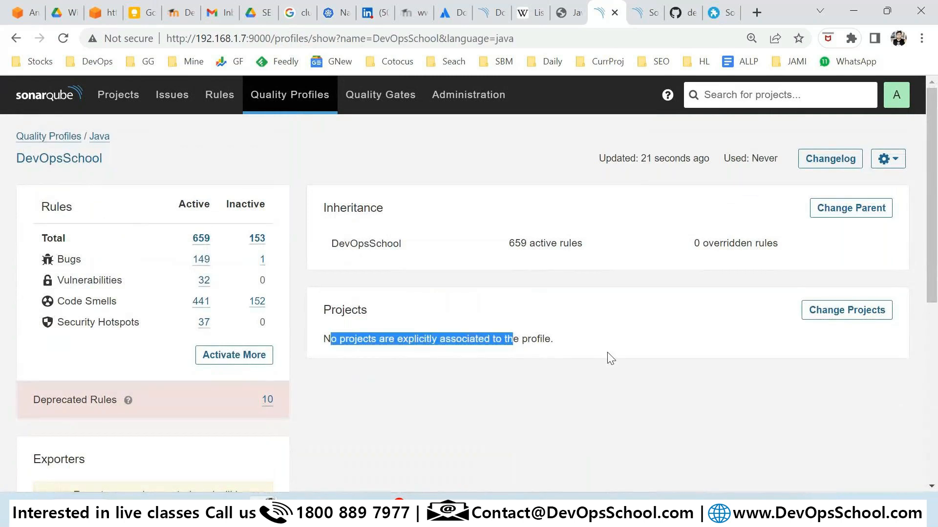
Assign the DevOpsSchoolChat project to the DevOpsSchool profile from the full project list.
left_click(833, 315)
left_click(374, 225)
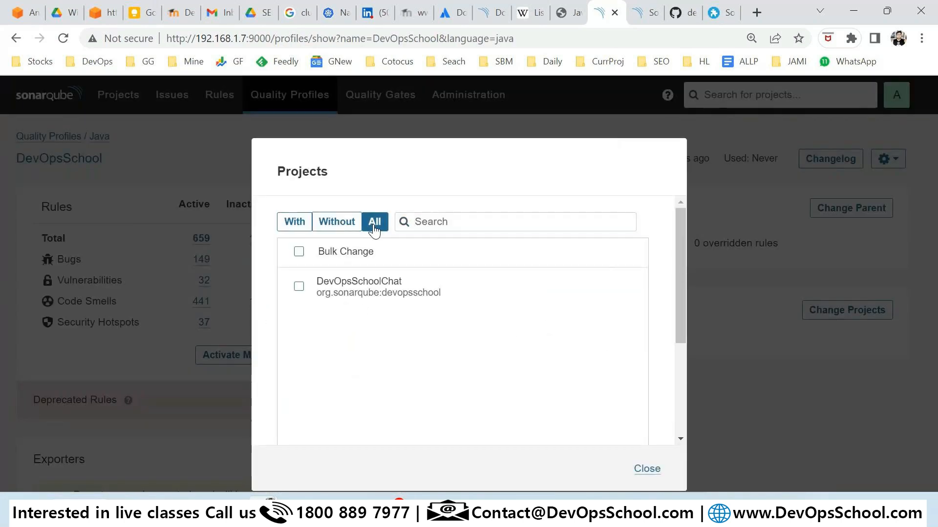
left_click(298, 286)
scroll(614, 374, "down", 2)
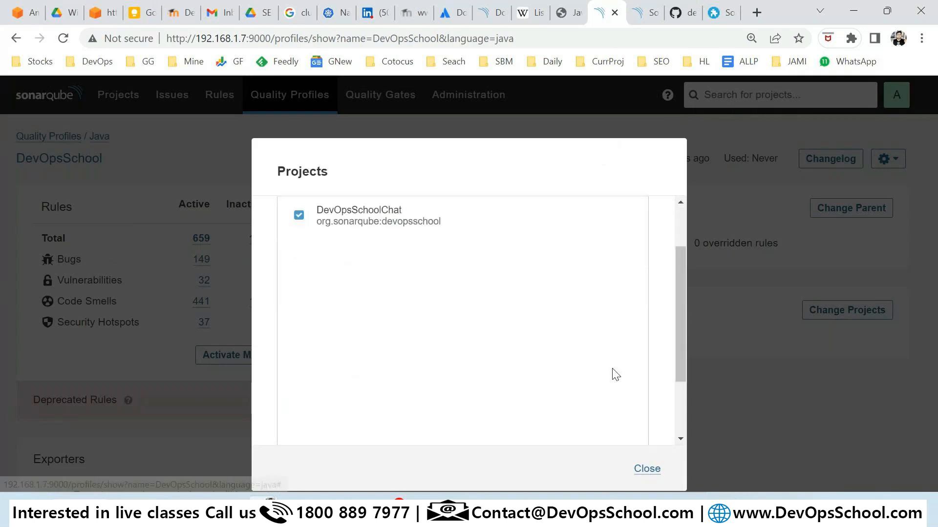
left_click(647, 469)
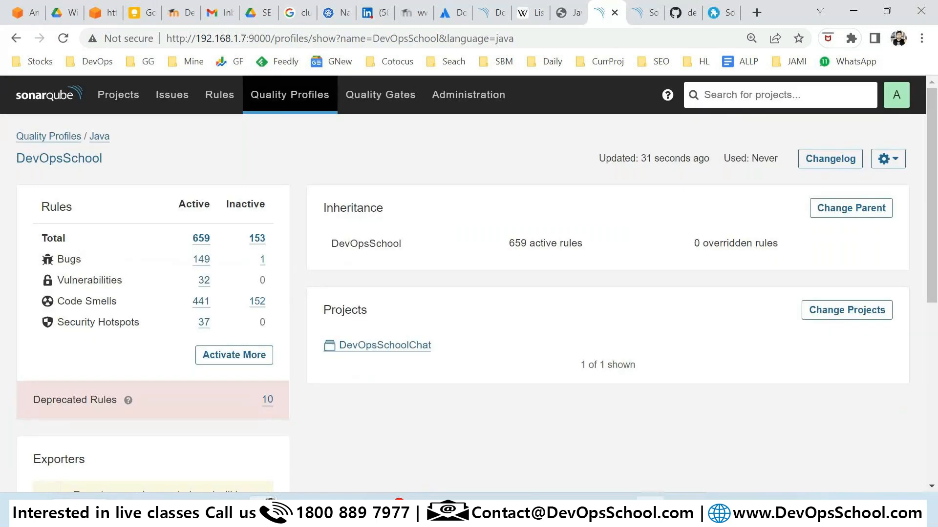
key("alt+Tab")
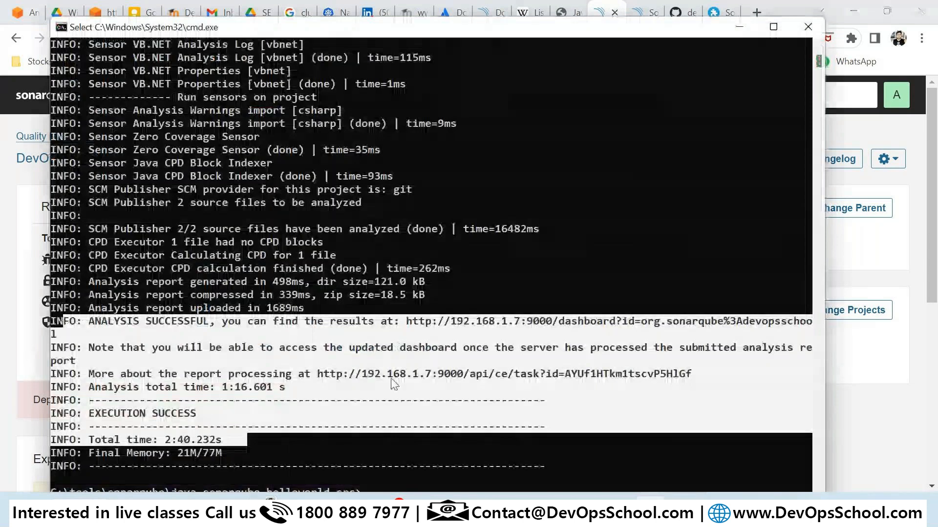
Find the scan log lines for the JaCoCo no-report message and 'Quality profile for java: Sonar way'.
left_click(365, 362)
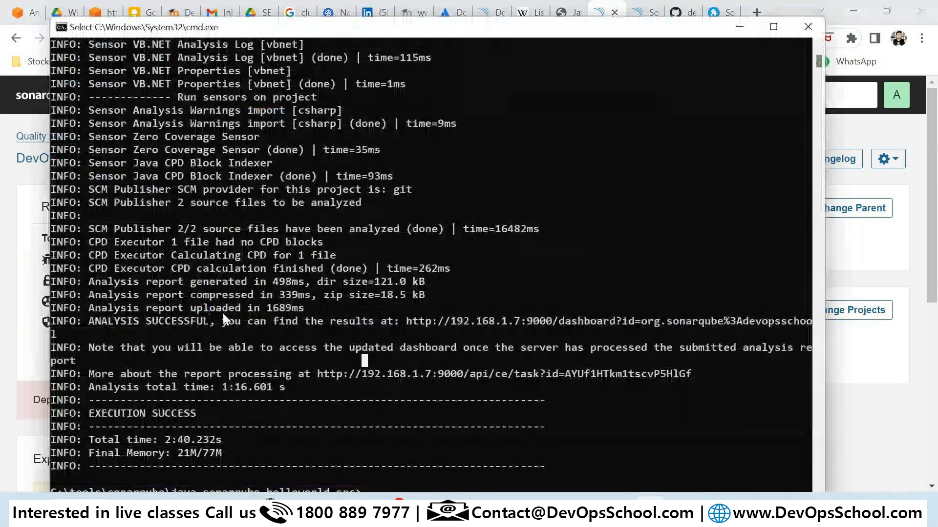
scroll(223, 312, "up", 12)
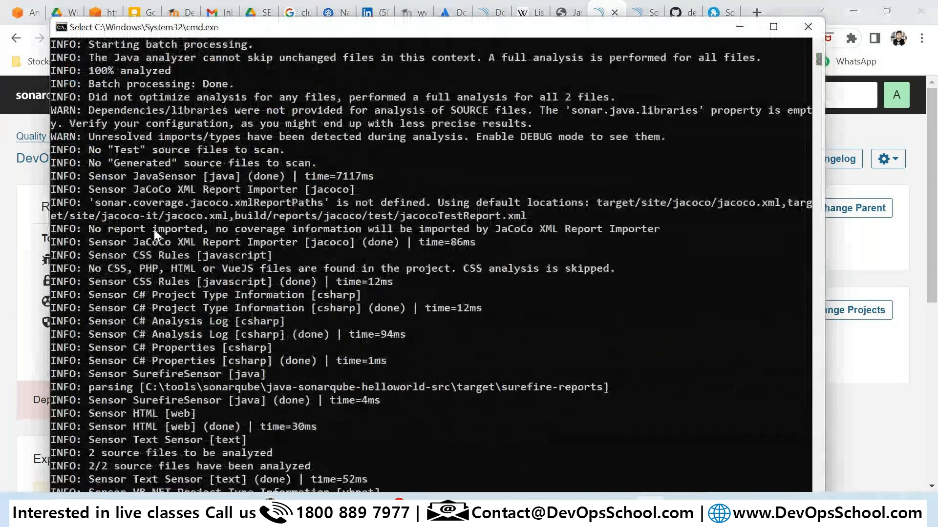
left_click_drag(140, 228, 149, 236)
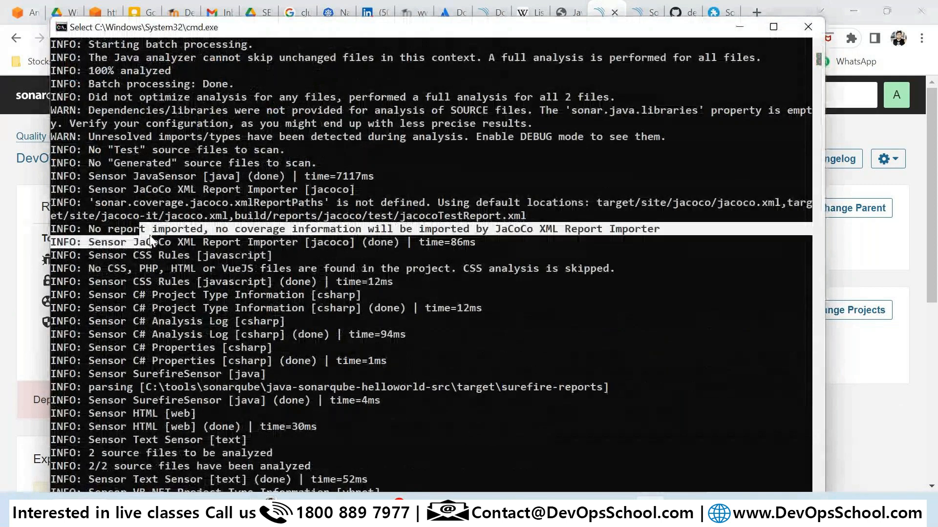
scroll(188, 256, "up", 6)
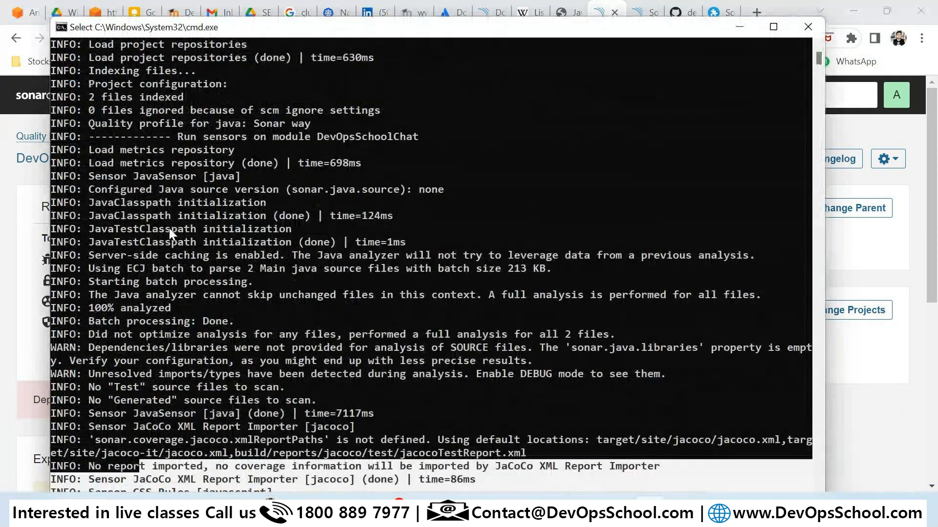
left_click_drag(88, 123, 305, 121)
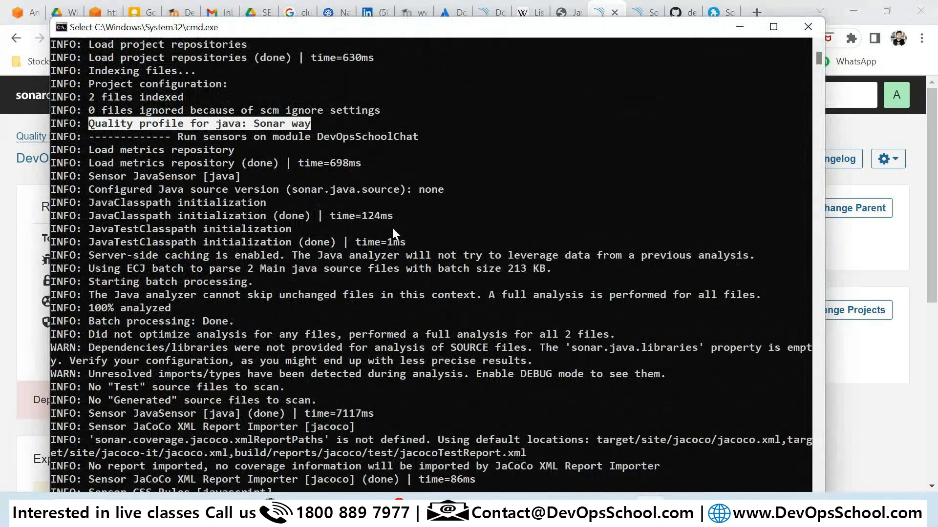
scroll(393, 229, "down", 5)
In sonar-project.properties, delete the old version digit 6 from sonar.projectVersion.
key("alt+Tab")
left_click(331, 144)
key("BackSpace")
Set sonar.projectVersion to 1.7, save the file, and rerun sonar-scanner.bat in Command Prompt.
type("7")
key("ctrl+s")
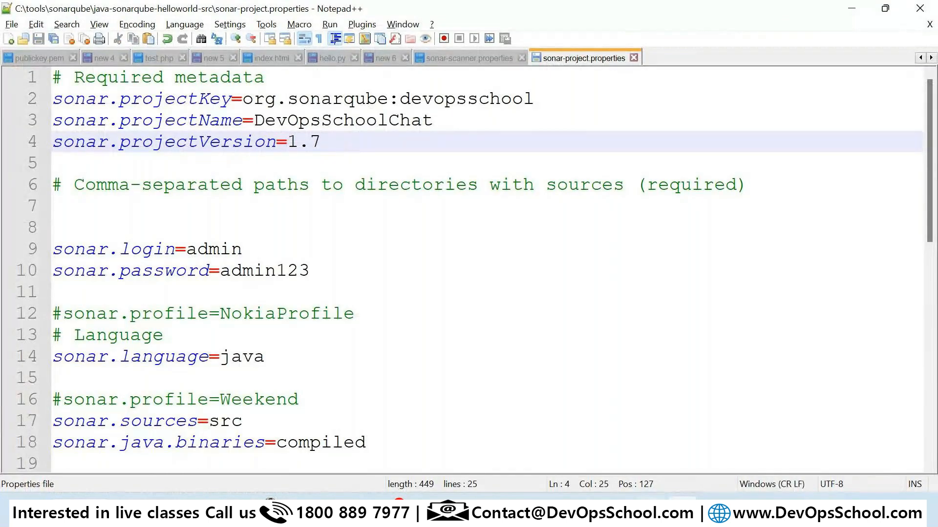
key("alt+Tab")
key("Up")
key("Return")
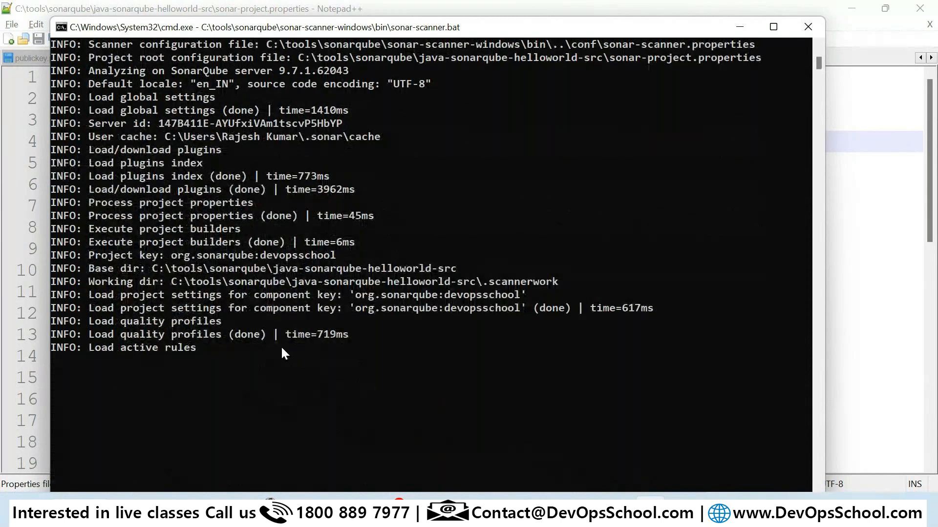
Confirm the log shows 'Quality profile for java: DevOpsSchool', then bring back the SonarQube profile page.
scroll(281, 346, "down", 1)
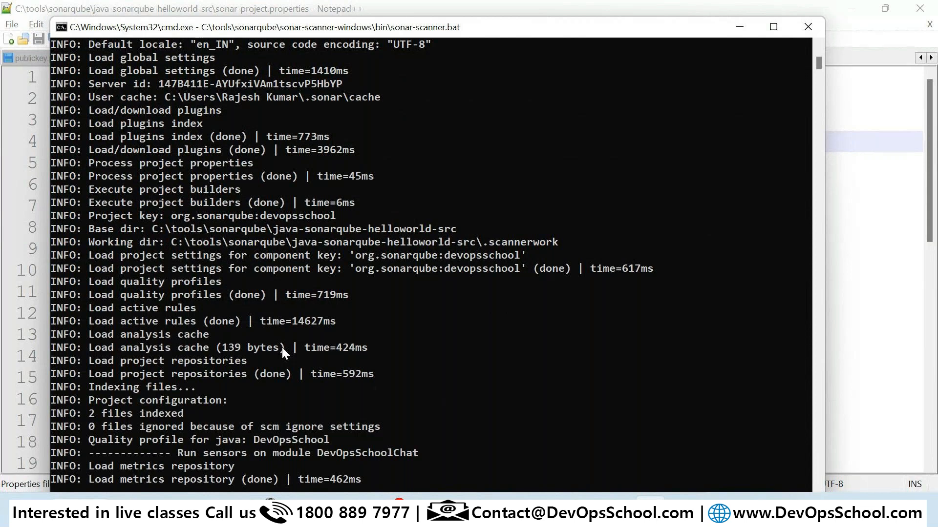
left_click_drag(101, 321, 333, 327)
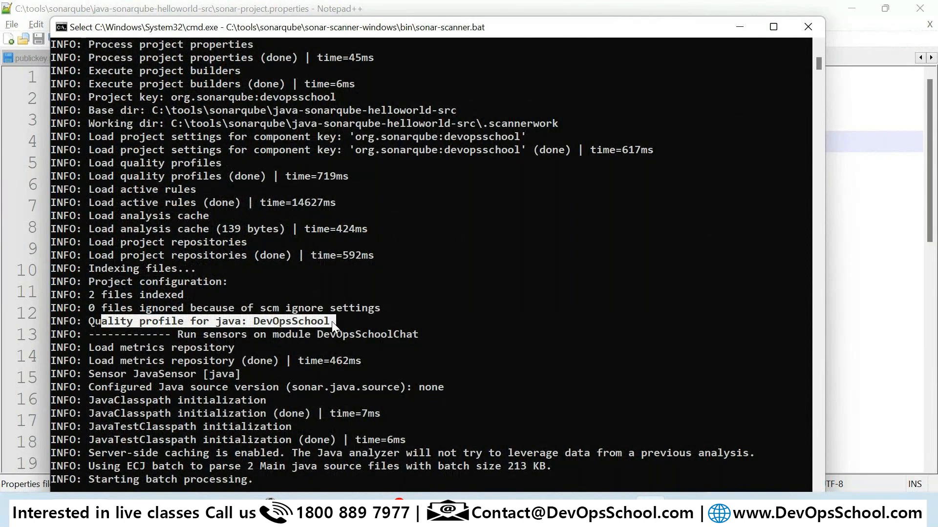
scroll(288, 368, "down", 7)
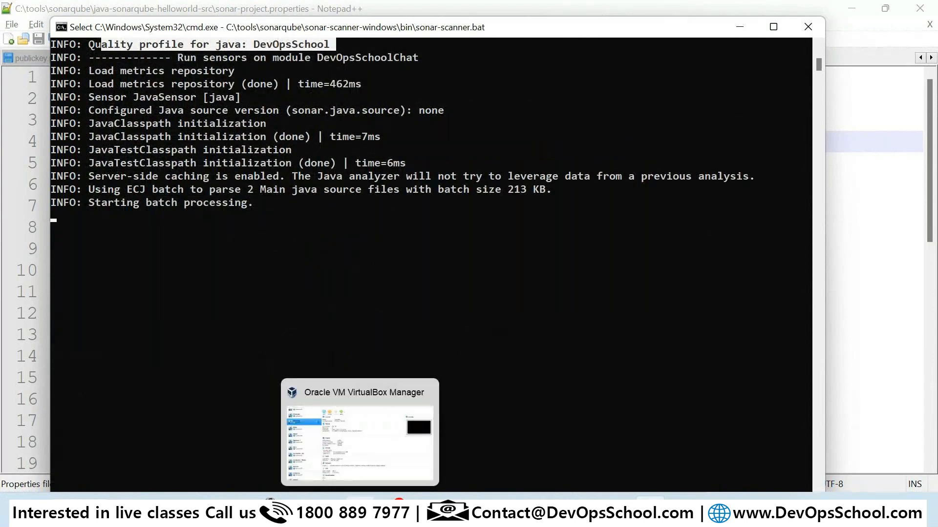
left_click(171, 430)
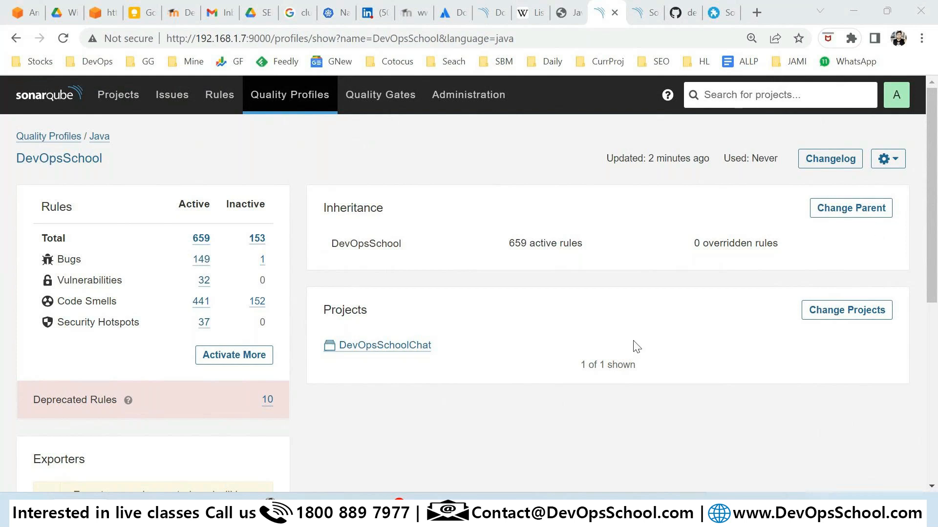
Return to the scan console and resume its paused output until the Checkstyle sensor starts.
scroll(630, 391, "down", 2)
left_click(651, 513)
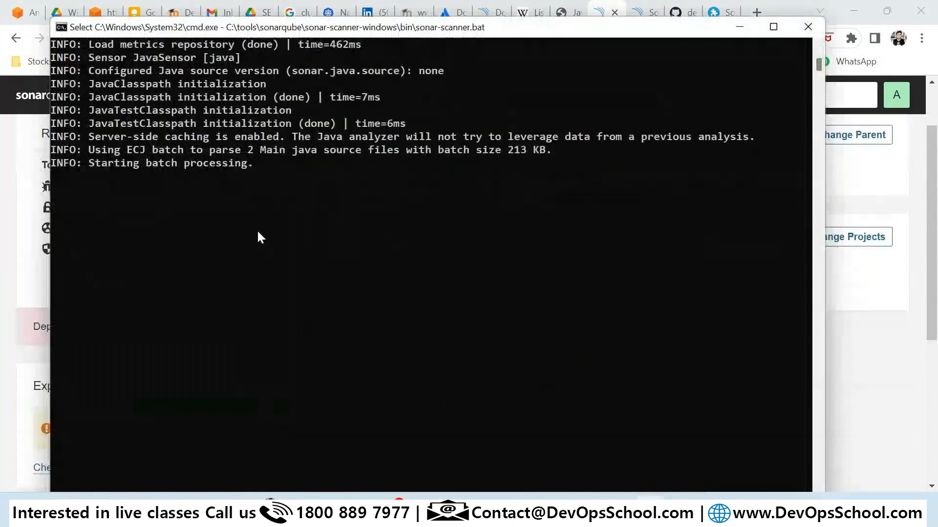
left_click_drag(140, 123, 361, 153)
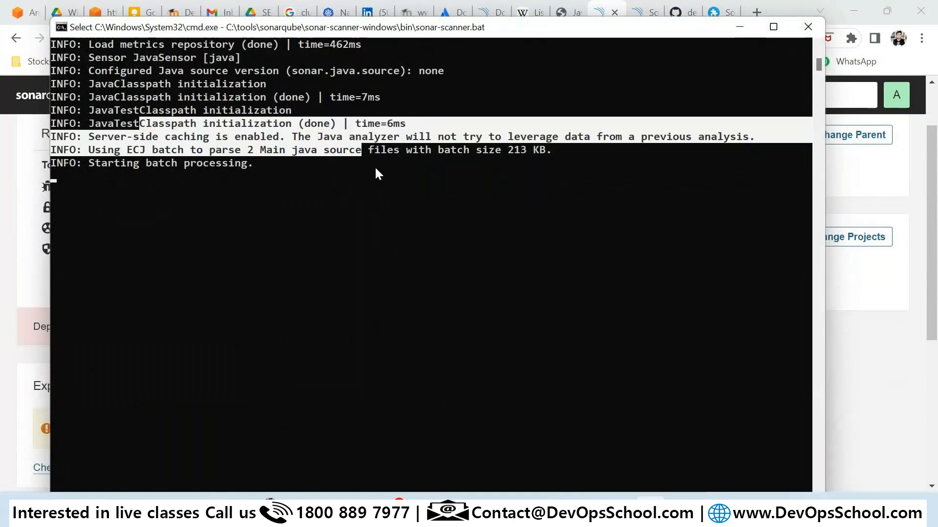
left_click(370, 163)
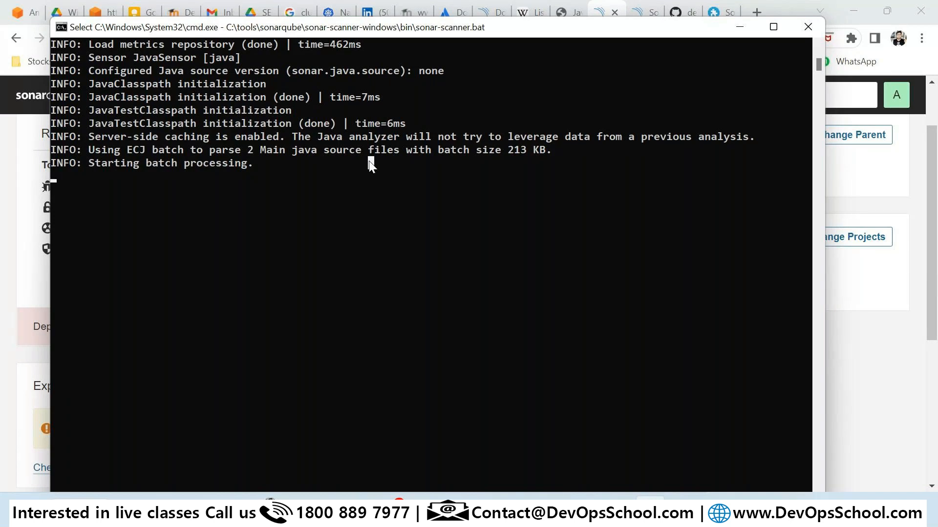
key("Escape")
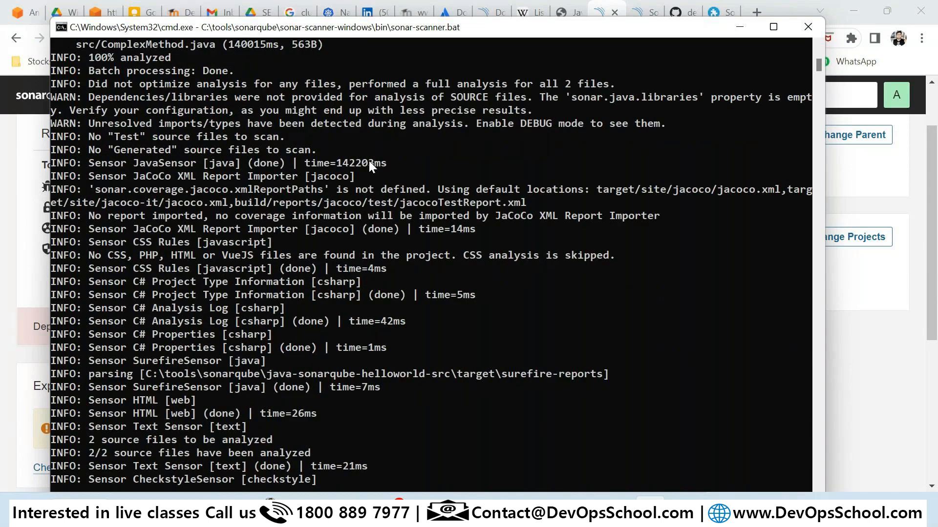
Resume the console and let the scan finish with ANALYSIS SUCCESSFUL and EXECUTION SUCCESS.
scroll(418, 200, "down", 8)
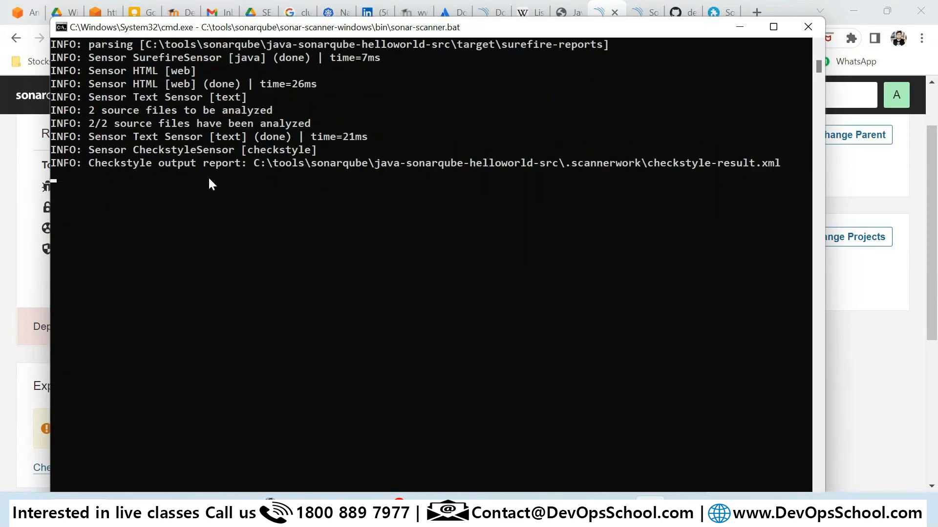
left_click_drag(117, 123, 272, 159)
left_click(540, 292)
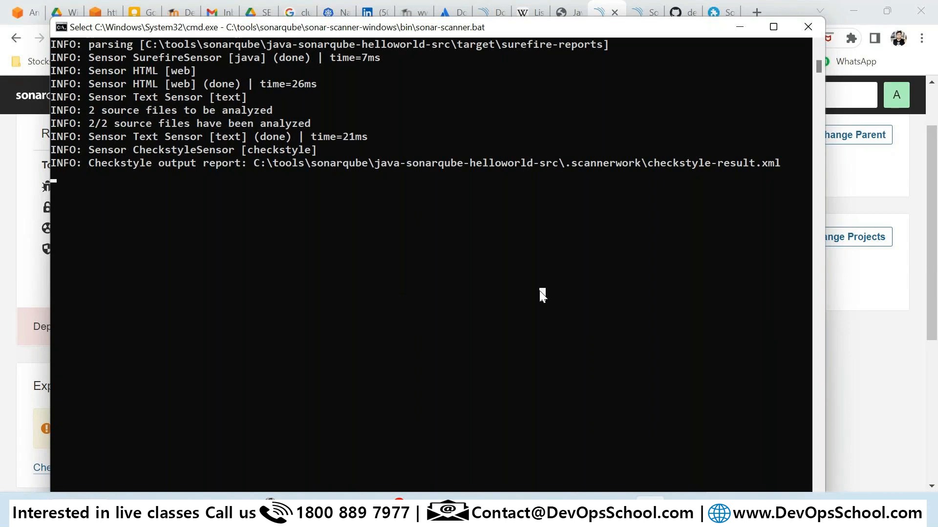
key("Return")
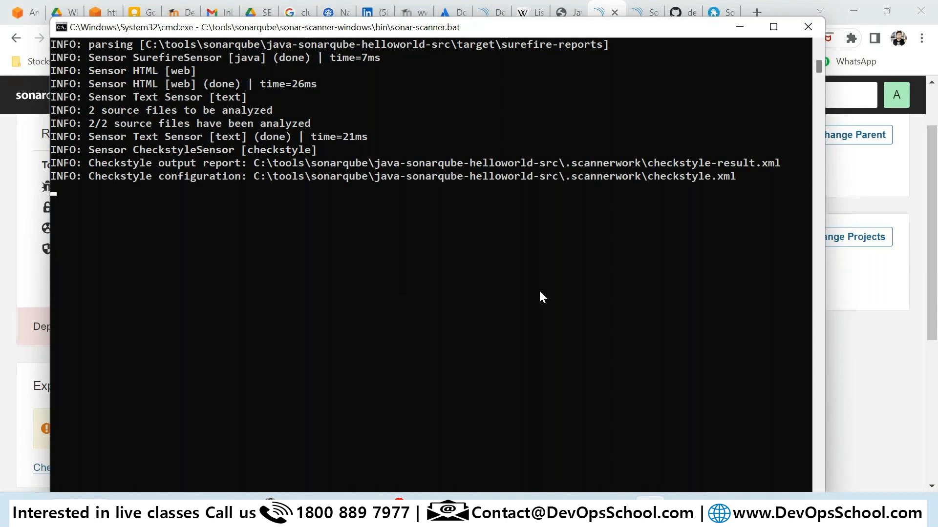
scroll(553, 281, "down", 3)
scroll(552, 279, "up", 2)
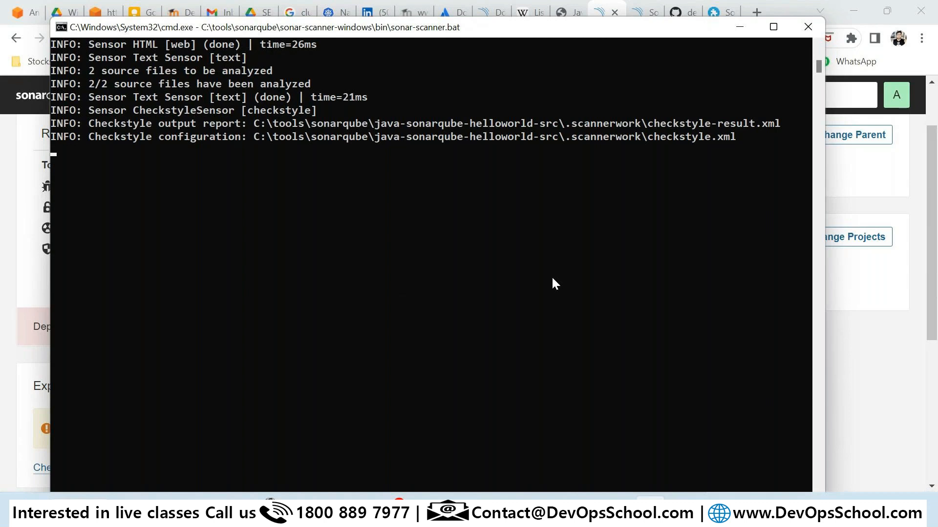
scroll(529, 330, "down", 1)
scroll(529, 329, "up", 2)
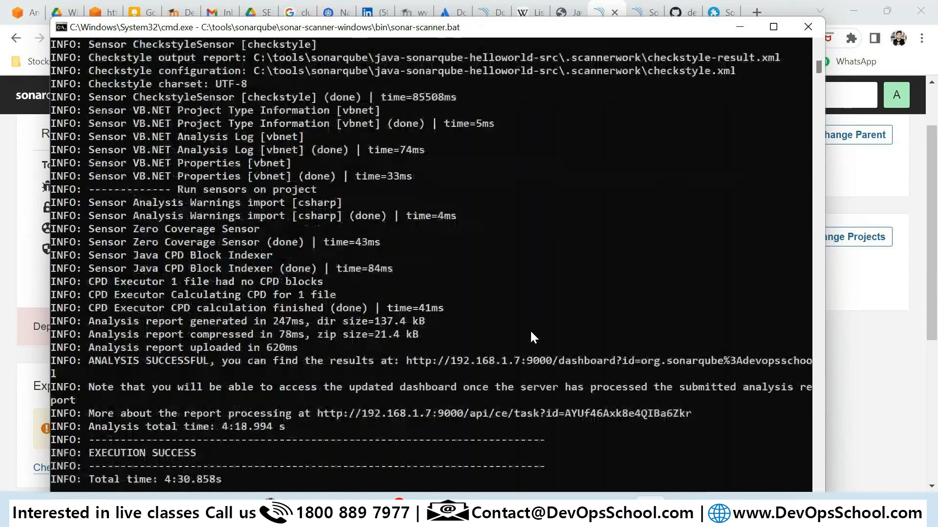
left_click_drag(119, 300, 214, 402)
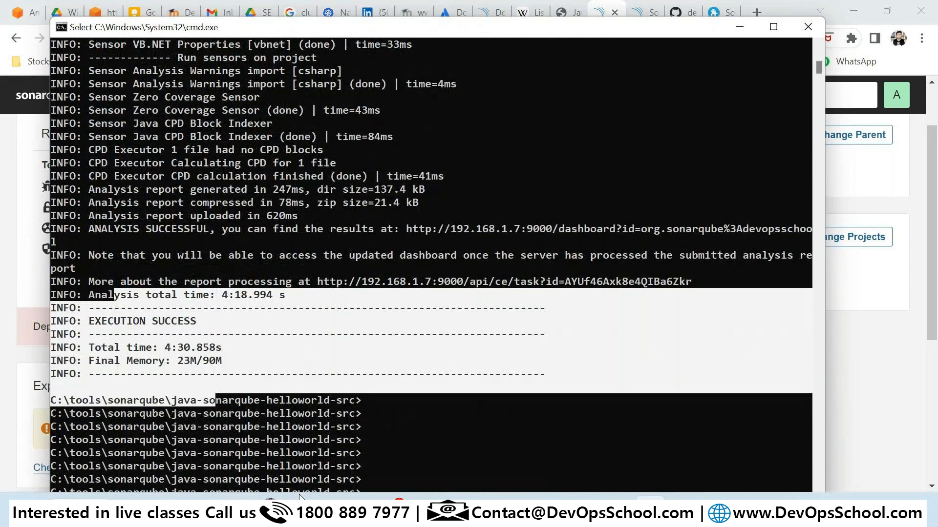
left_click(264, 510)
In Chrome, open the DevOpsSchoolChat project dashboard from the SonarQube Projects list.
left_click(223, 446)
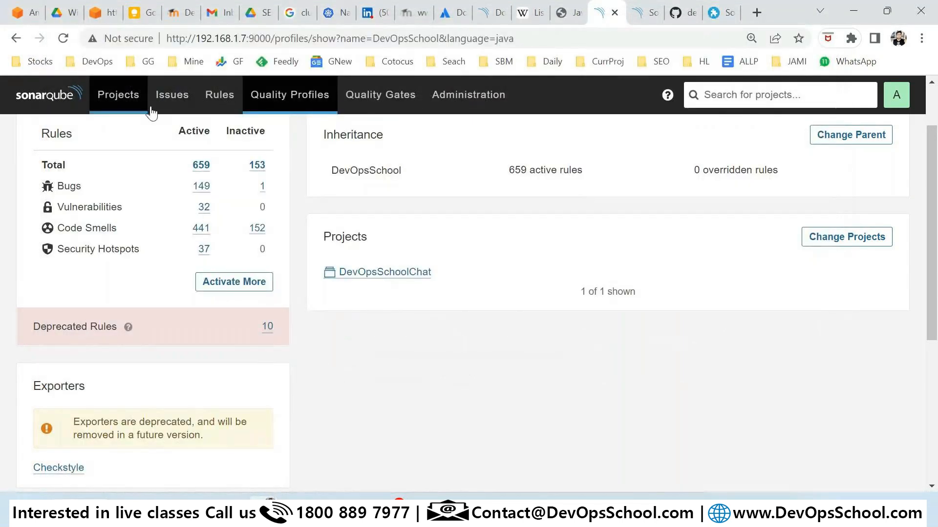
left_click(119, 95)
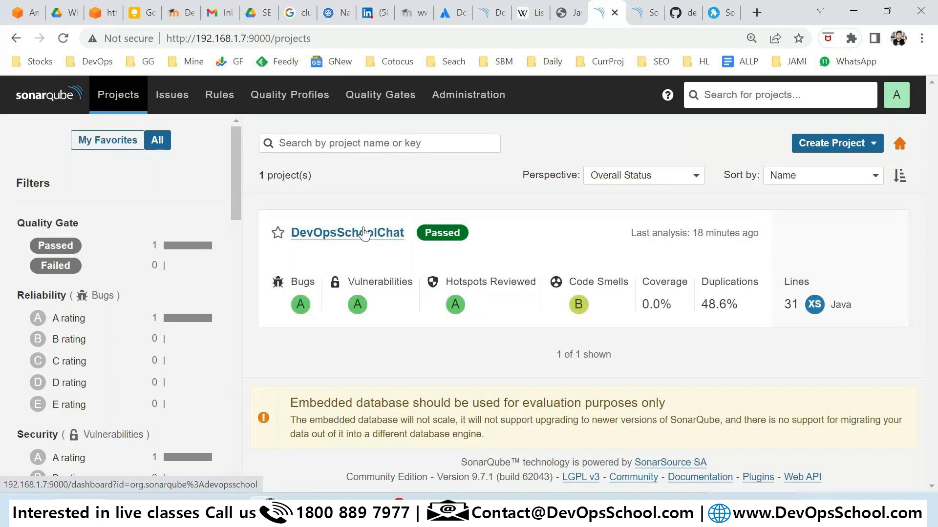
left_click(364, 233)
scroll(517, 317, "down", 8)
scroll(556, 332, "up", 3)
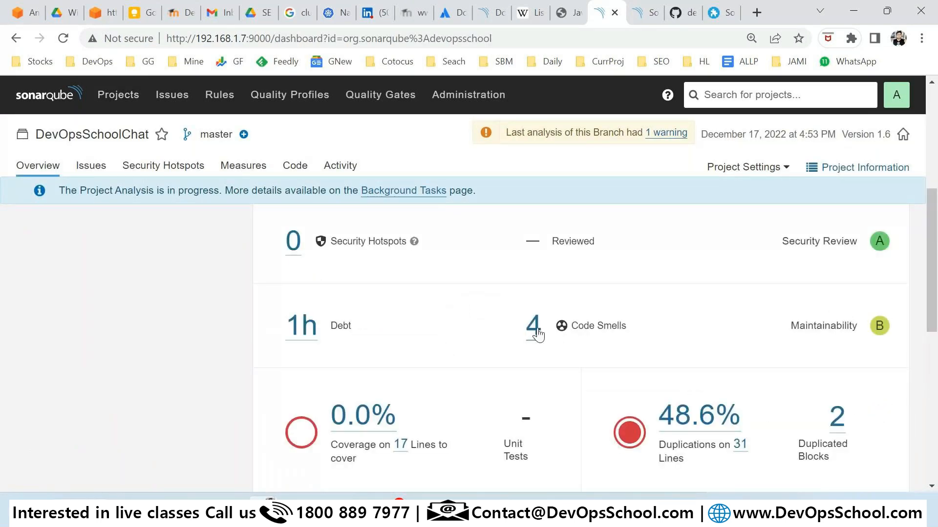
scroll(490, 346, "up", 1)
scroll(536, 349, "down", 3)
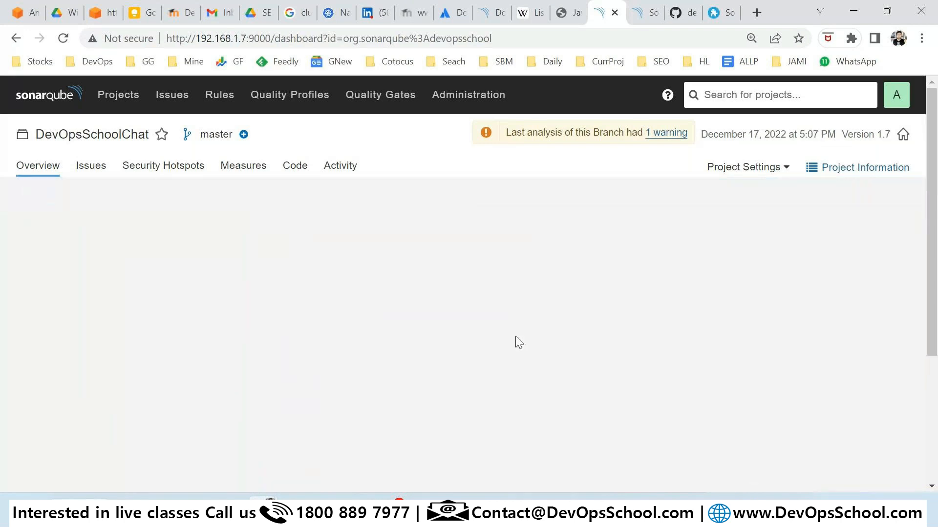
scroll(449, 209, "down", 3)
scroll(463, 264, "up", 3)
Switch to Overall Code measures and locate the 43 code smells and 3h 24min debt.
left_click(440, 274)
scroll(488, 293, "down", 5)
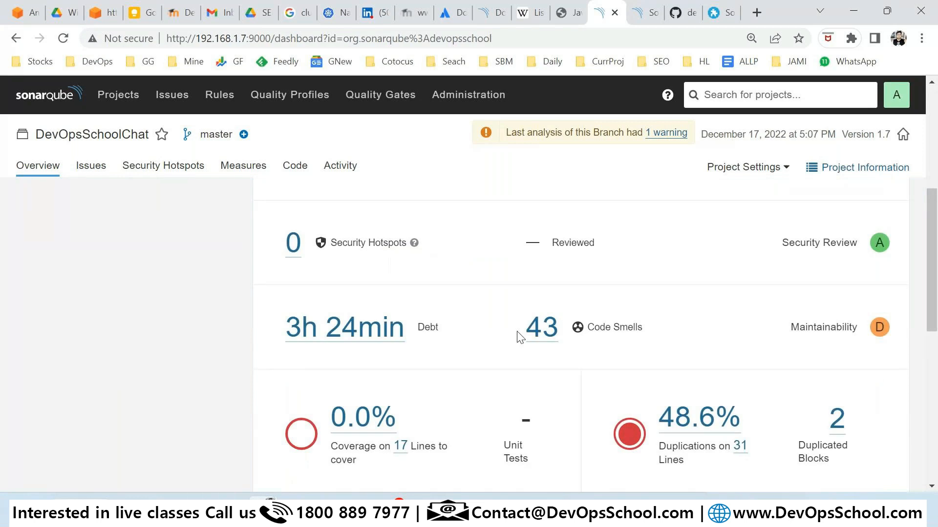
left_click_drag(523, 334, 580, 337)
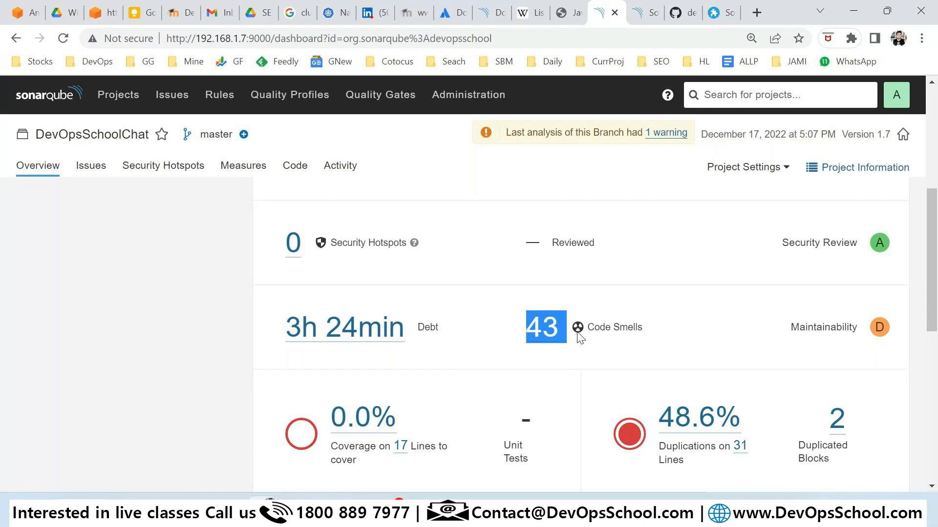
left_click_drag(286, 327, 405, 337)
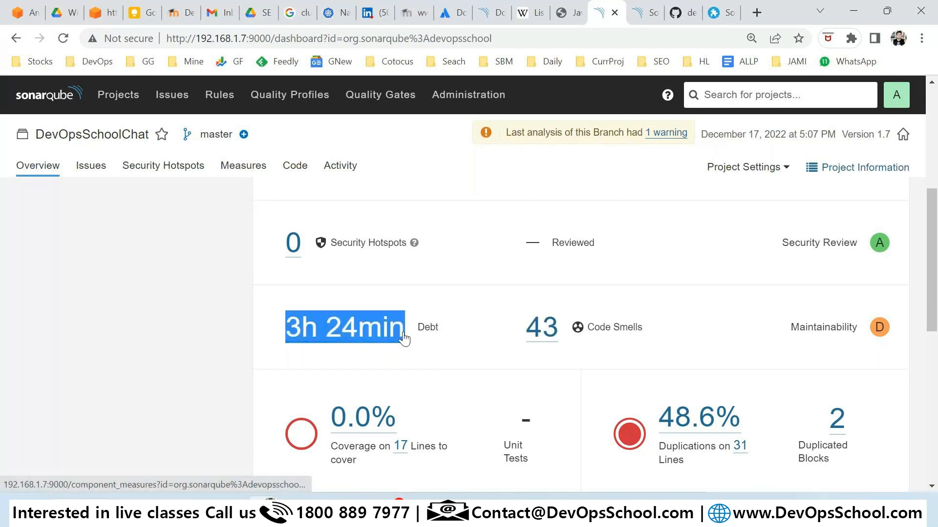